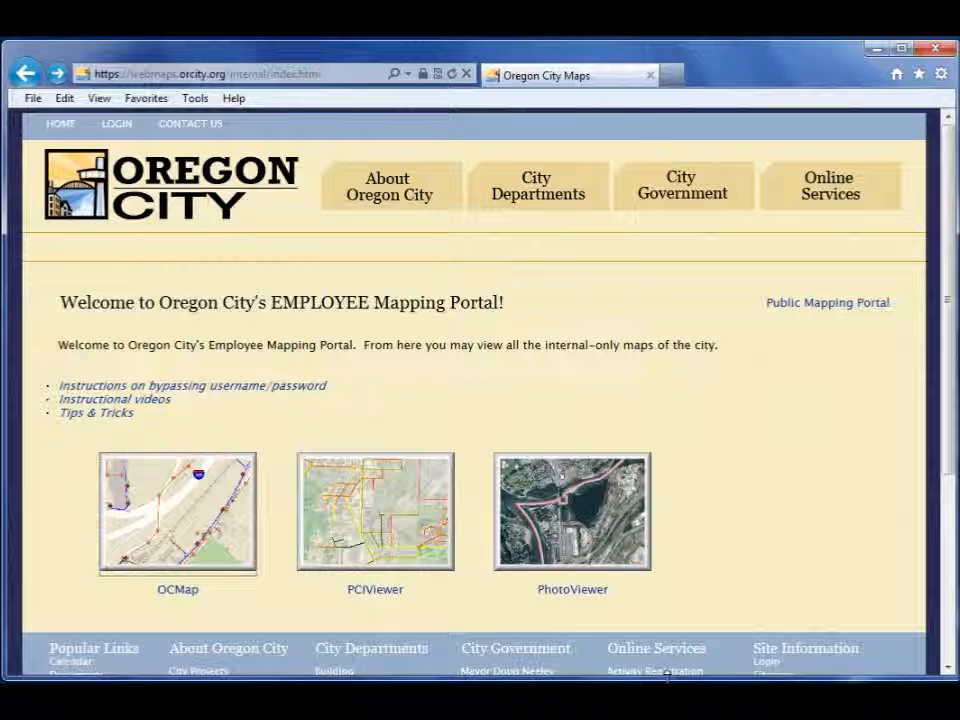
# Step: Launch the OCMap viewer from its thumbnail on the Employee Mapping Portal
pyautogui.click(158, 533)
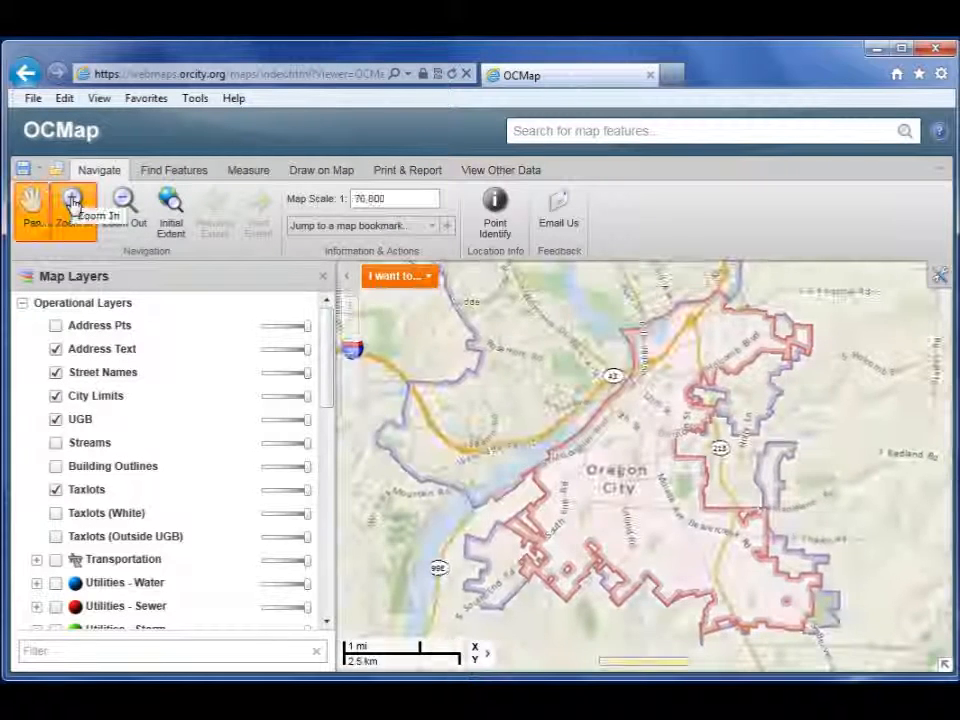
# Step: Zoom to the 8th St and Railroad Ave blocks at 1:1,200 and turn on Address Pts
pyautogui.click(72, 203)
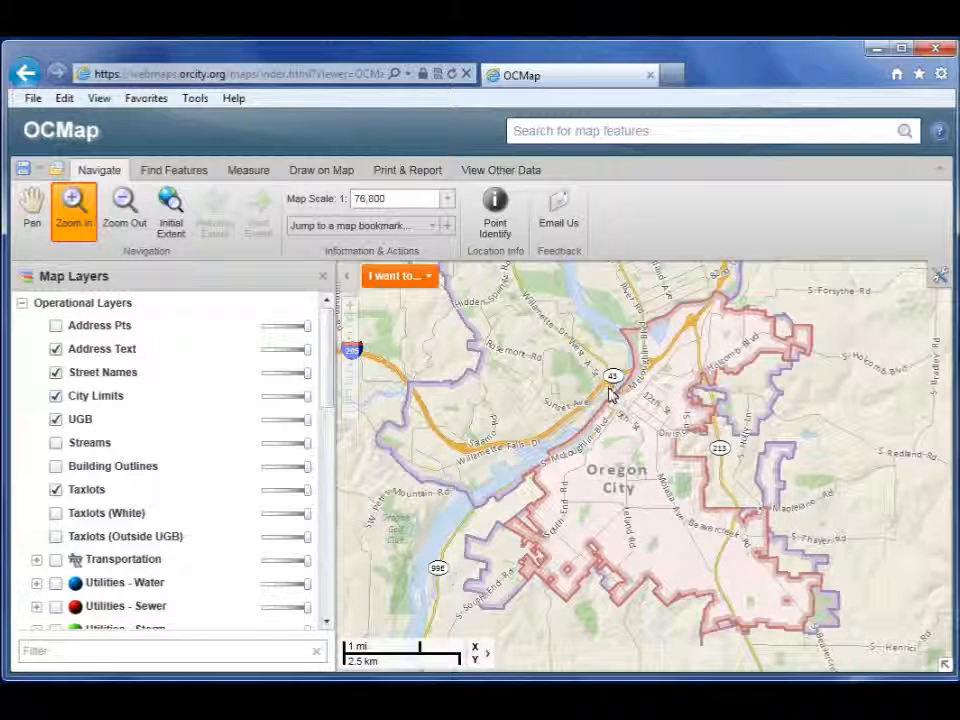
pyautogui.moveTo(641, 412); pyautogui.dragTo(641, 414)
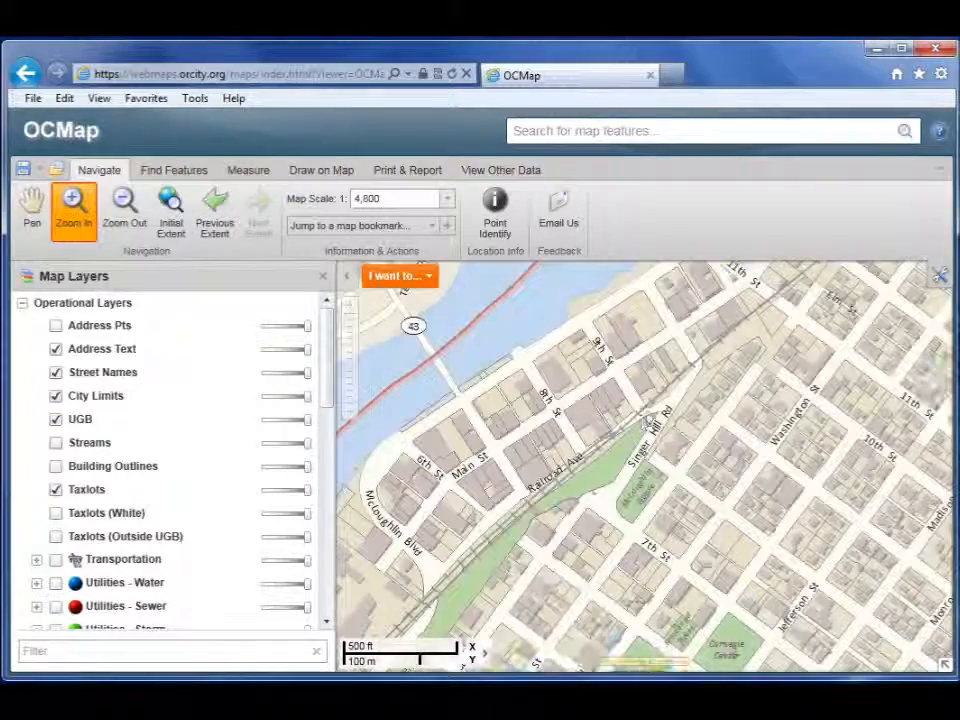
pyautogui.moveTo(476, 384); pyautogui.dragTo(647, 497)
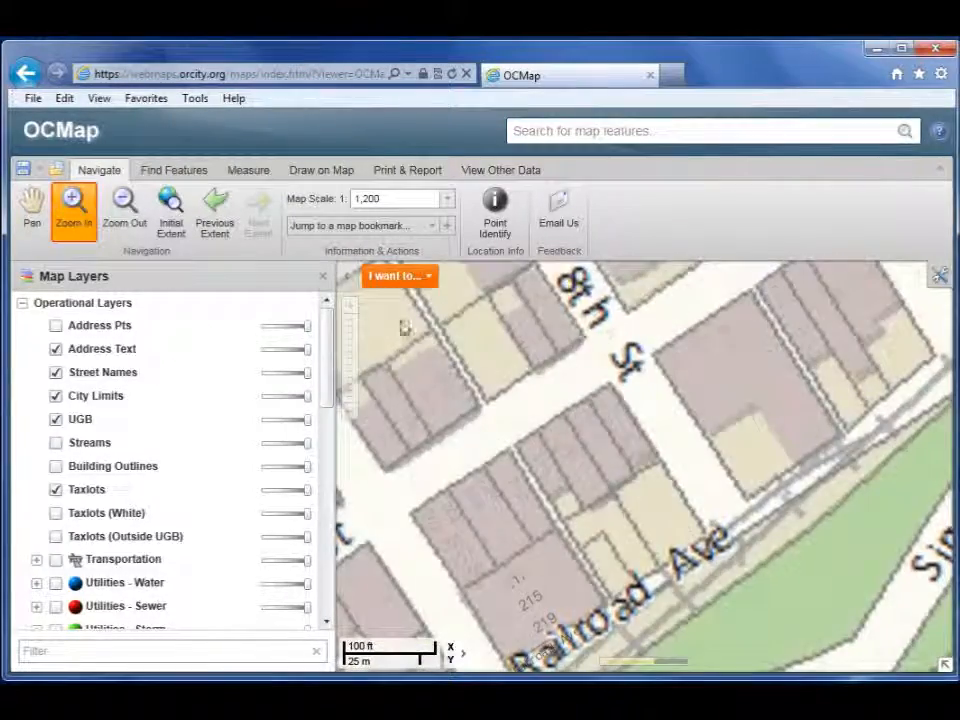
pyautogui.click(56, 327)
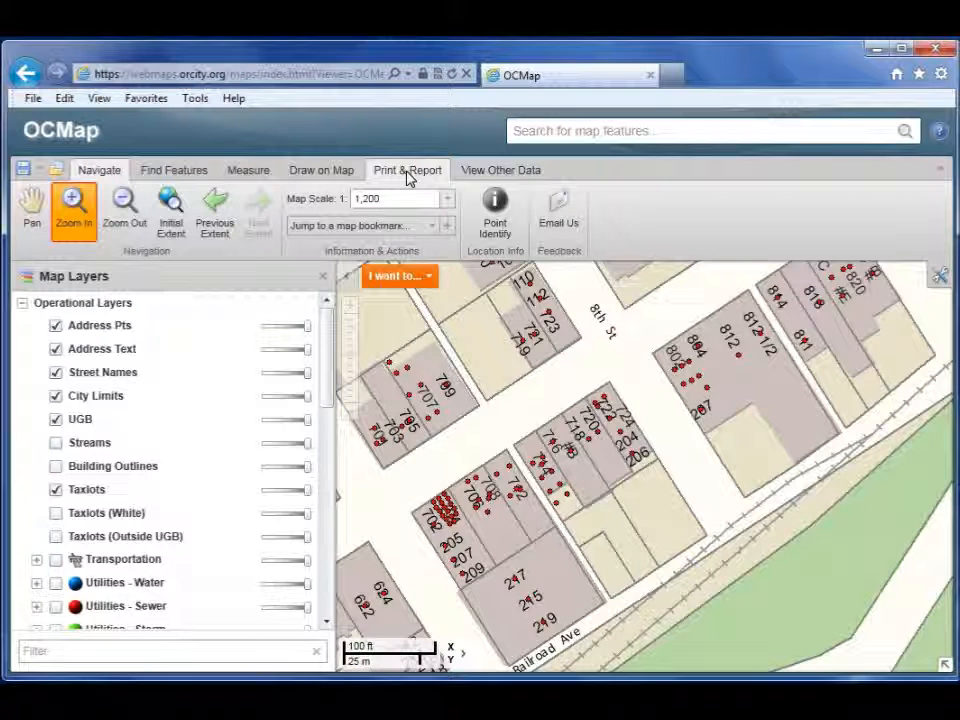
# Step: In Print & Report > Reports, set Report Type to Mailing Labels - RESIDENTS
pyautogui.click(408, 172)
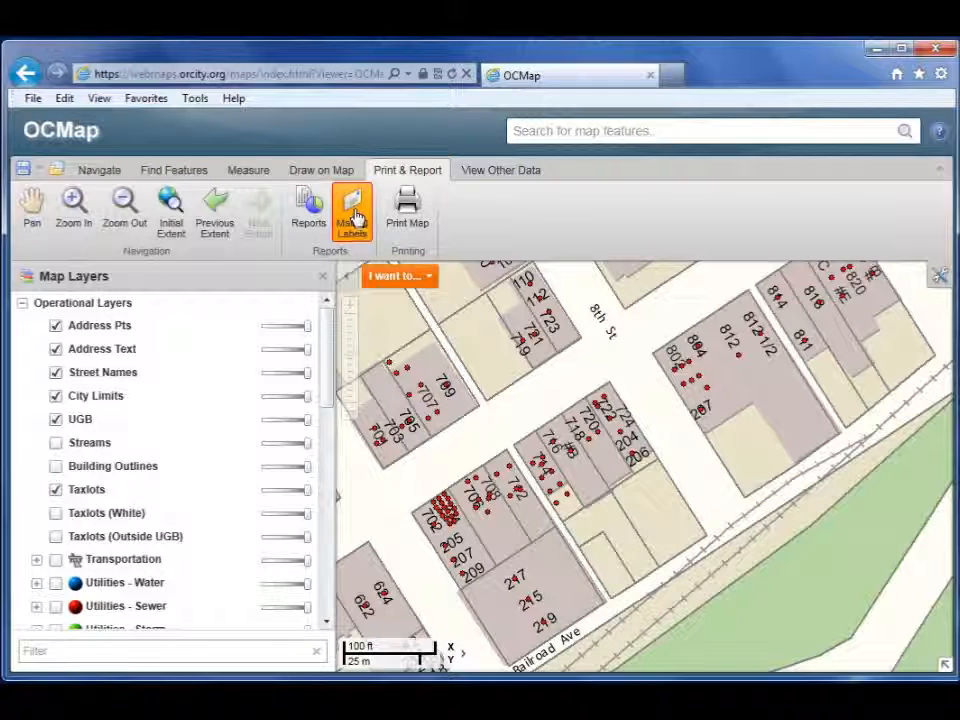
pyautogui.click(305, 216)
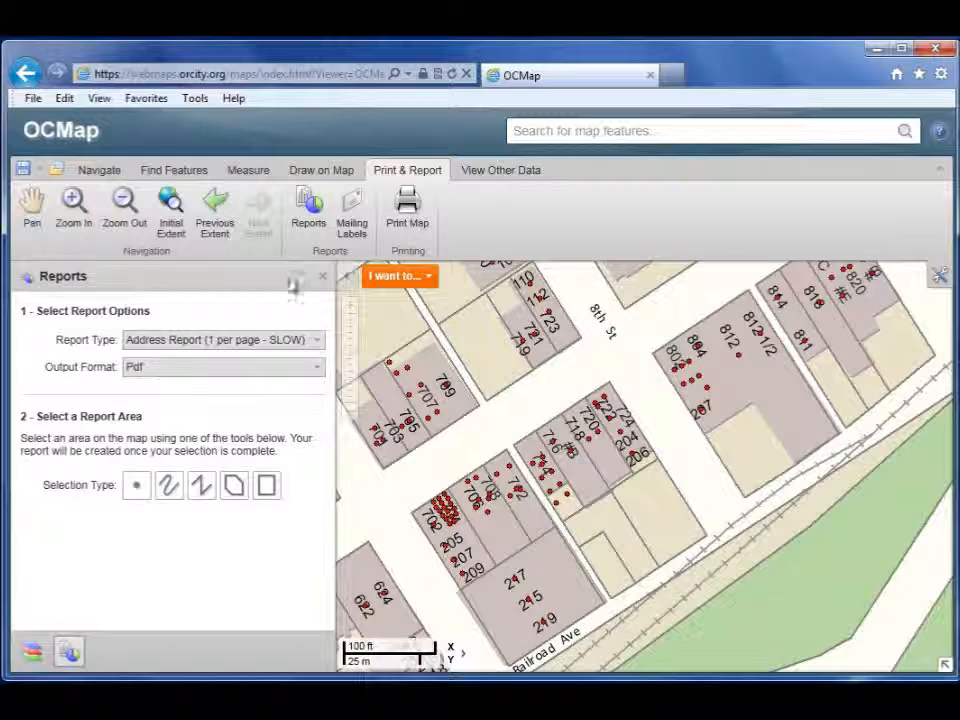
pyautogui.click(172, 342)
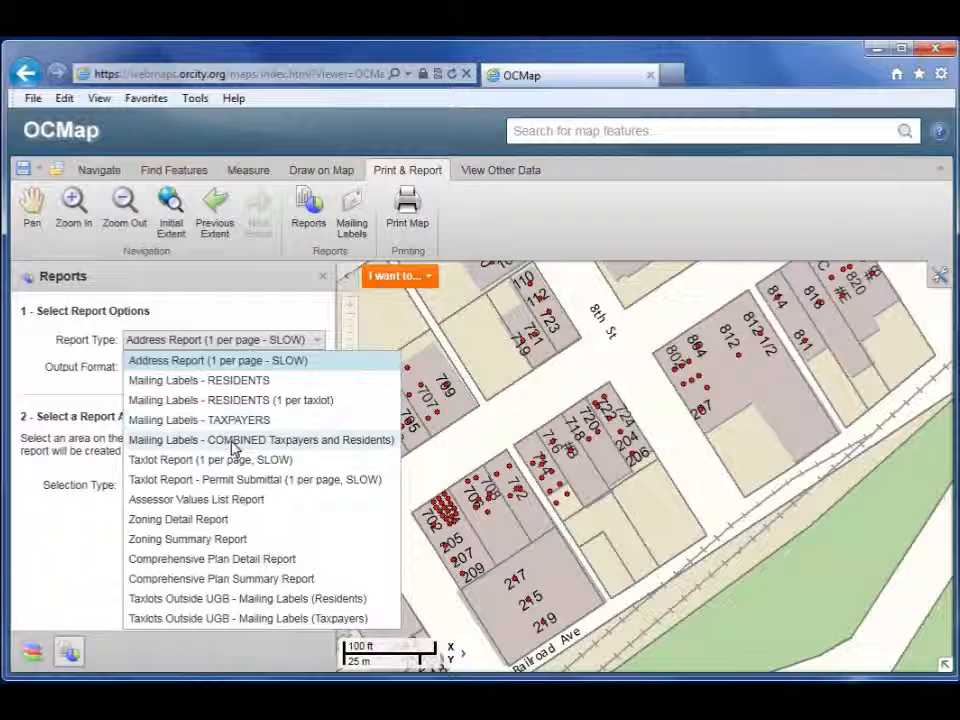
pyautogui.click(229, 382)
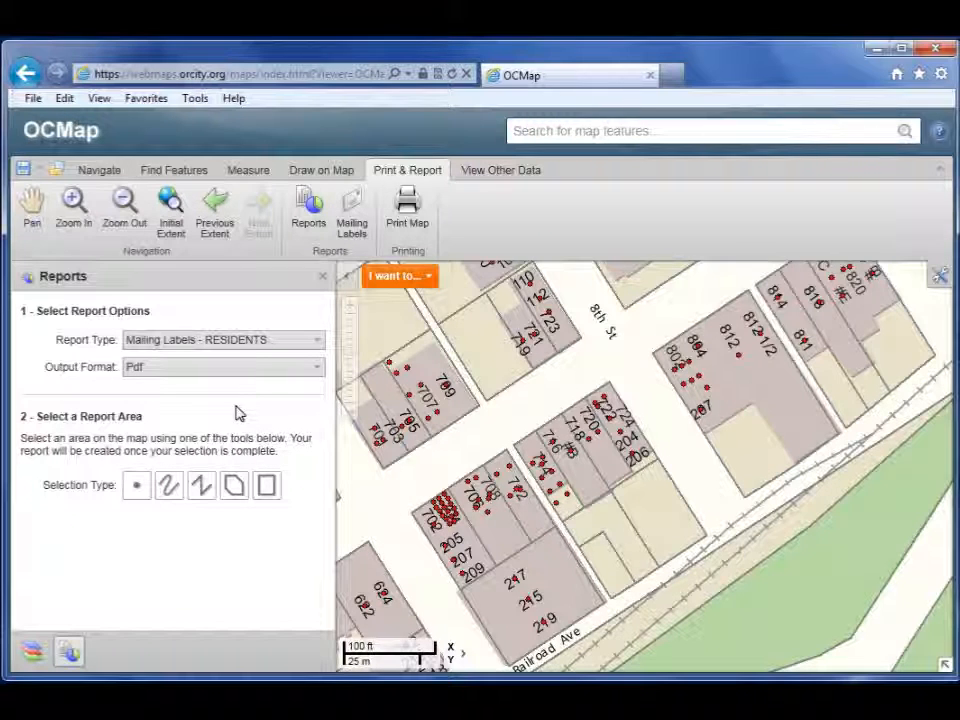
# Step: Select parcels 702 through 209 with a polygon and download the label report
pyautogui.click(235, 484)
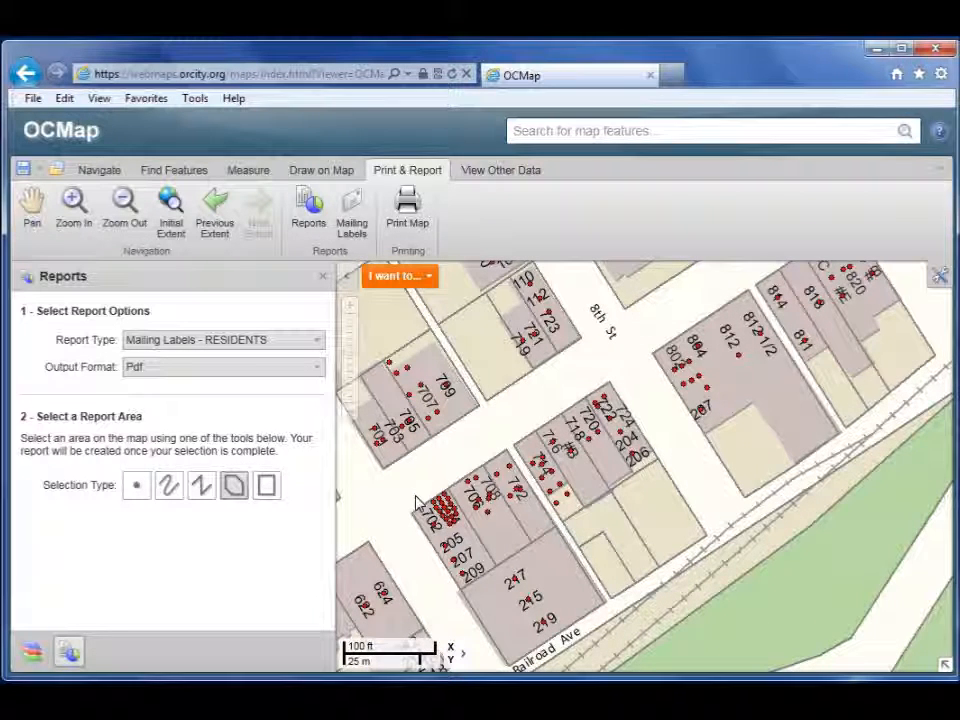
pyautogui.click(463, 583)
pyautogui.click(478, 552)
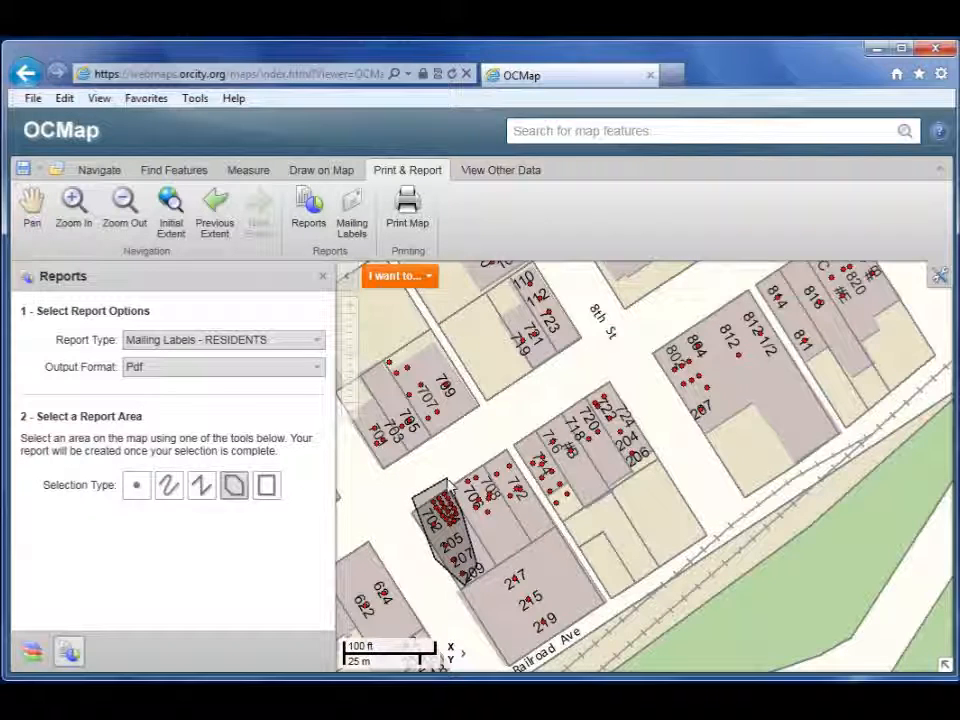
pyautogui.doubleClick(463, 521)
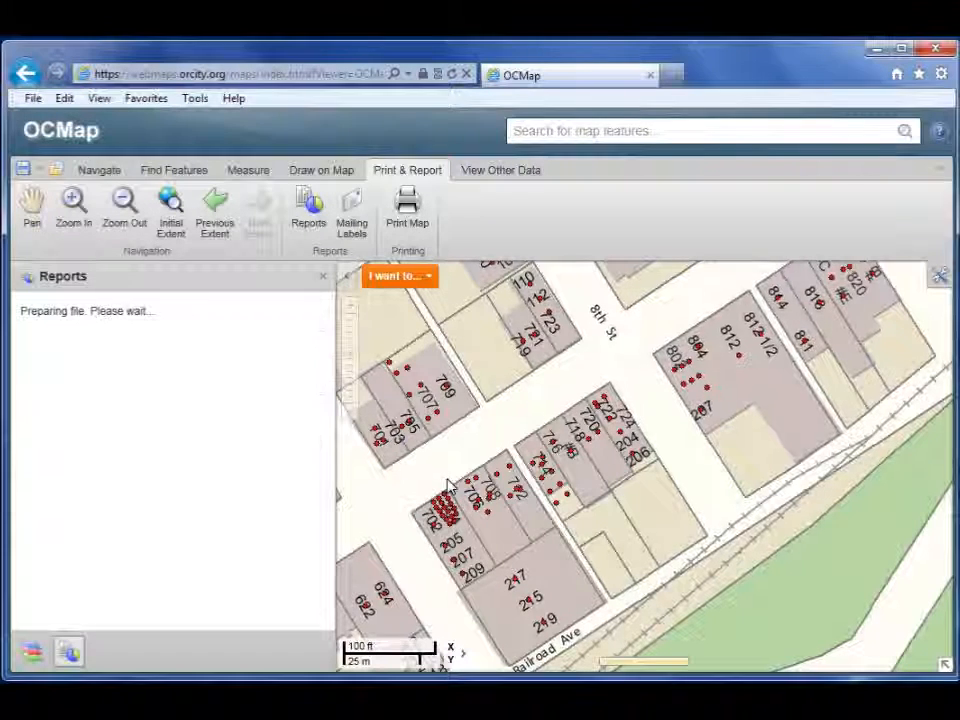
pyautogui.click(257, 370)
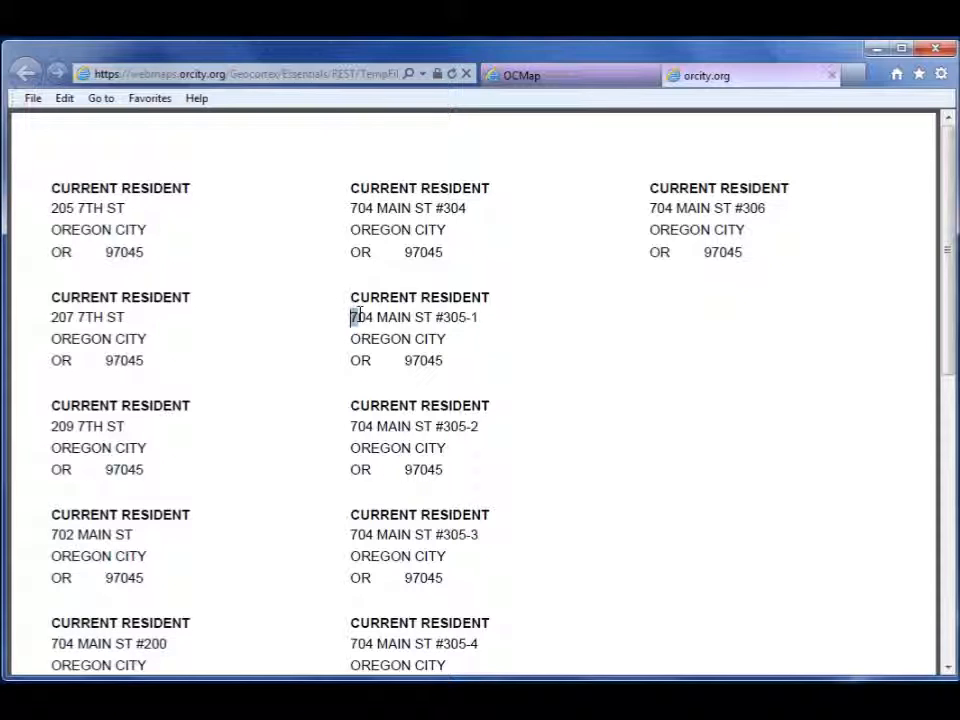
pyautogui.moveTo(400, 318); pyautogui.dragTo(464, 318)
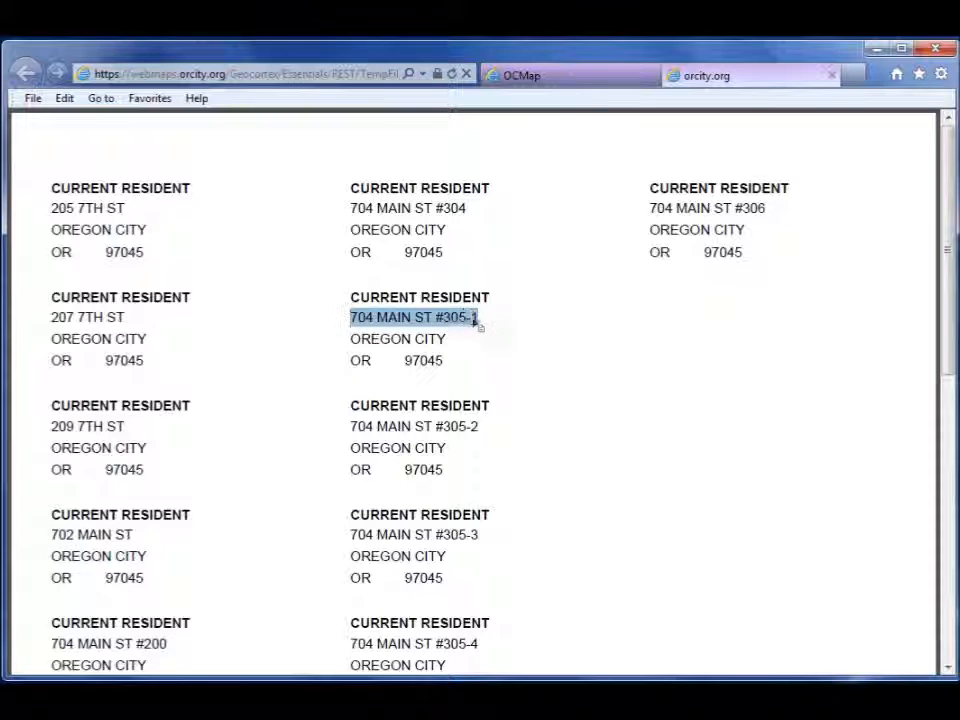
pyautogui.moveTo(352, 426); pyautogui.dragTo(484, 423)
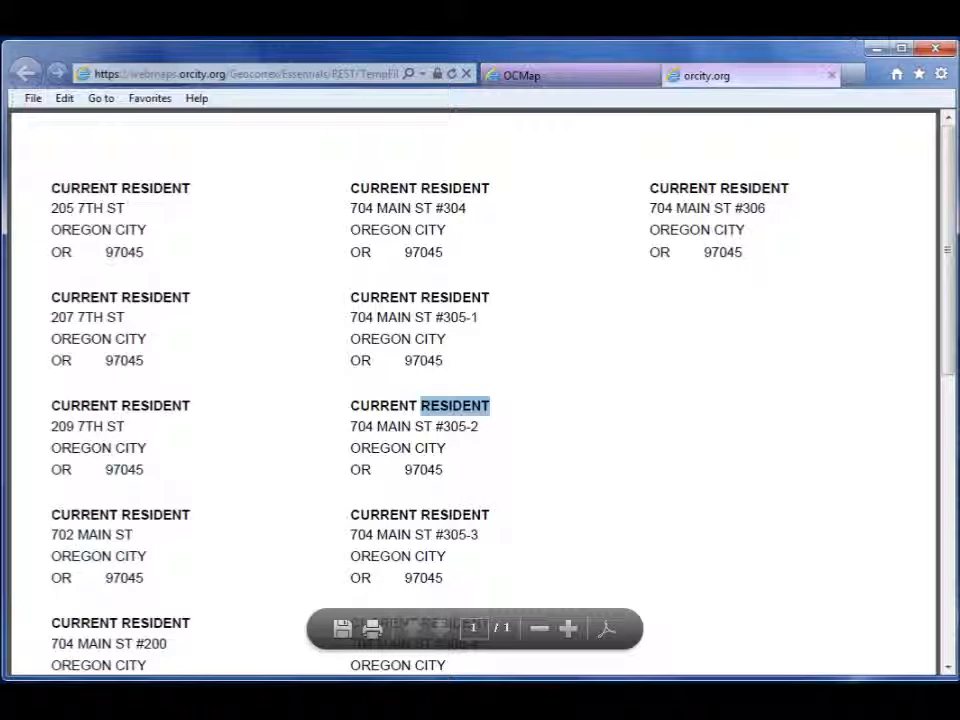
pyautogui.click(831, 77)
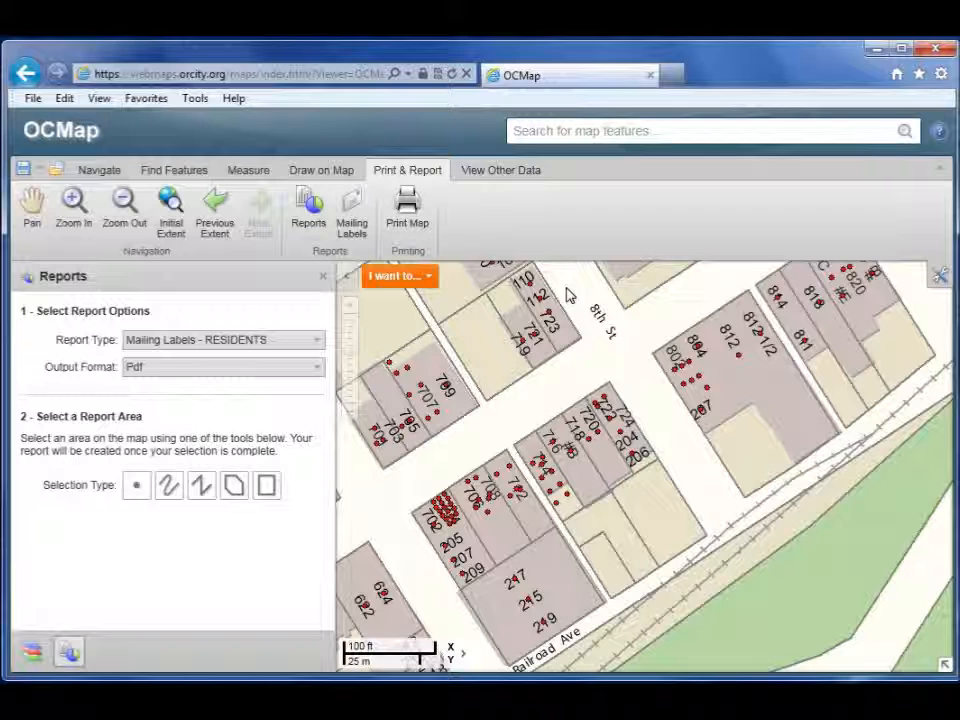
pyautogui.click(229, 342)
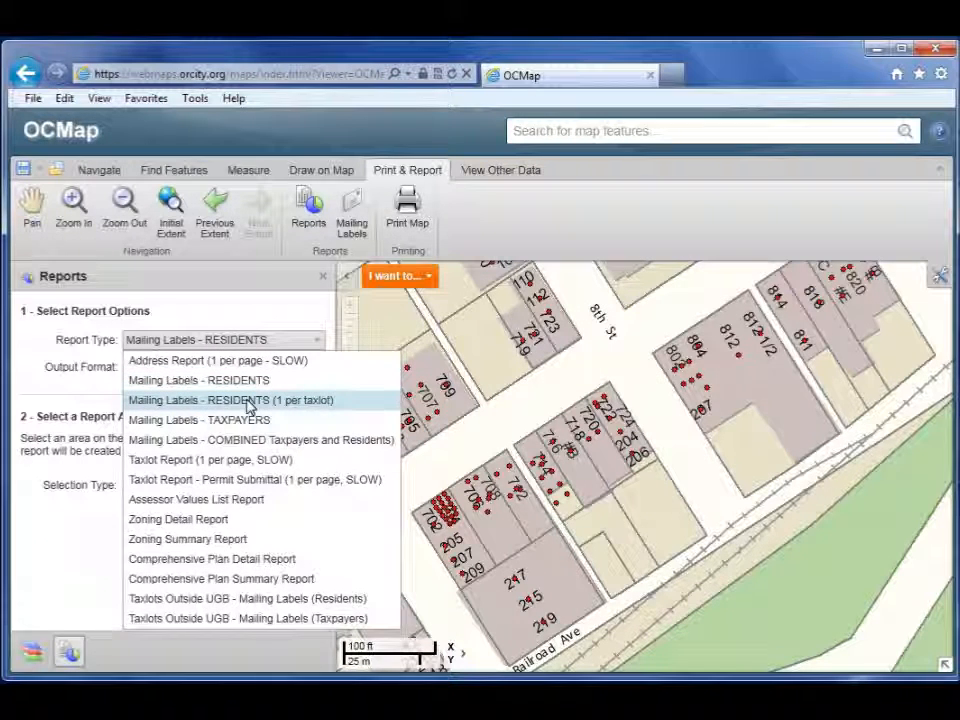
pyautogui.click(251, 401)
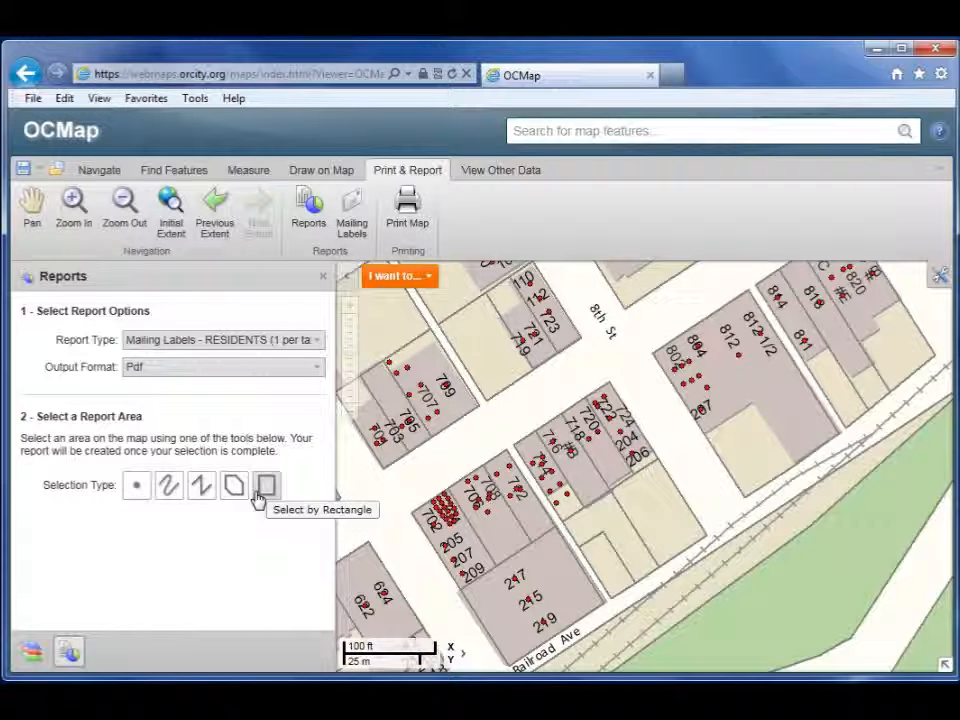
pyautogui.click(138, 487)
pyautogui.click(467, 540)
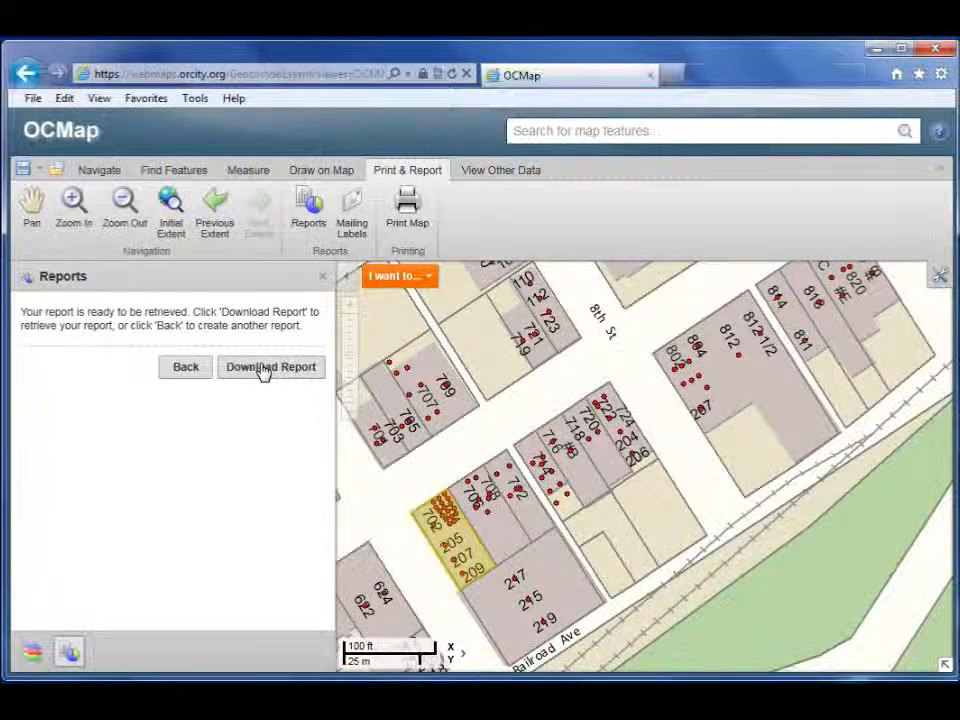
pyautogui.click(265, 368)
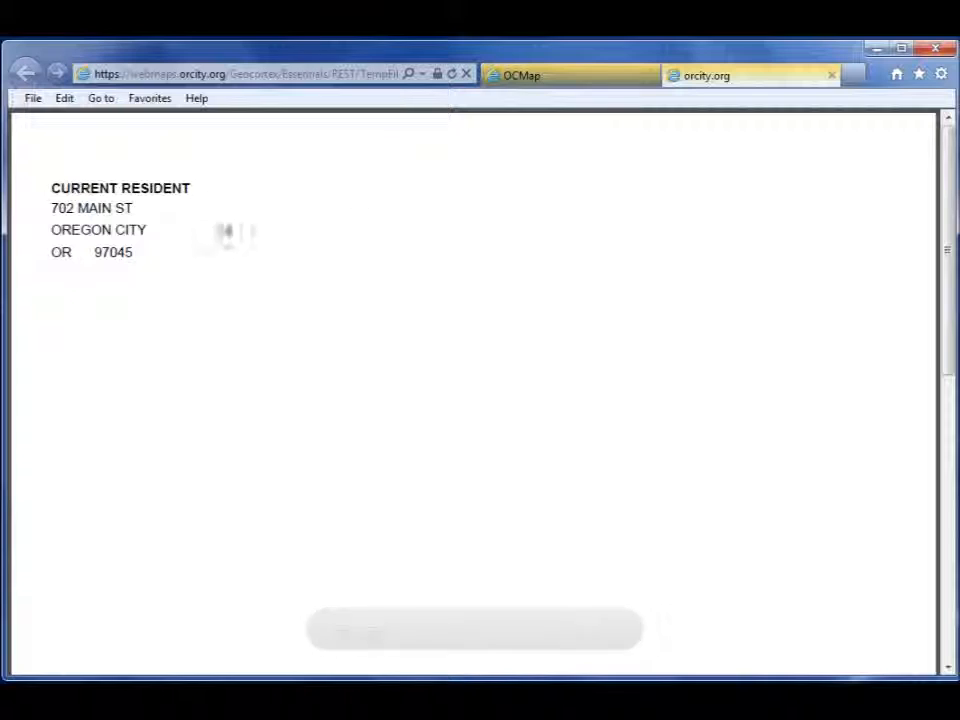
pyautogui.click(831, 77)
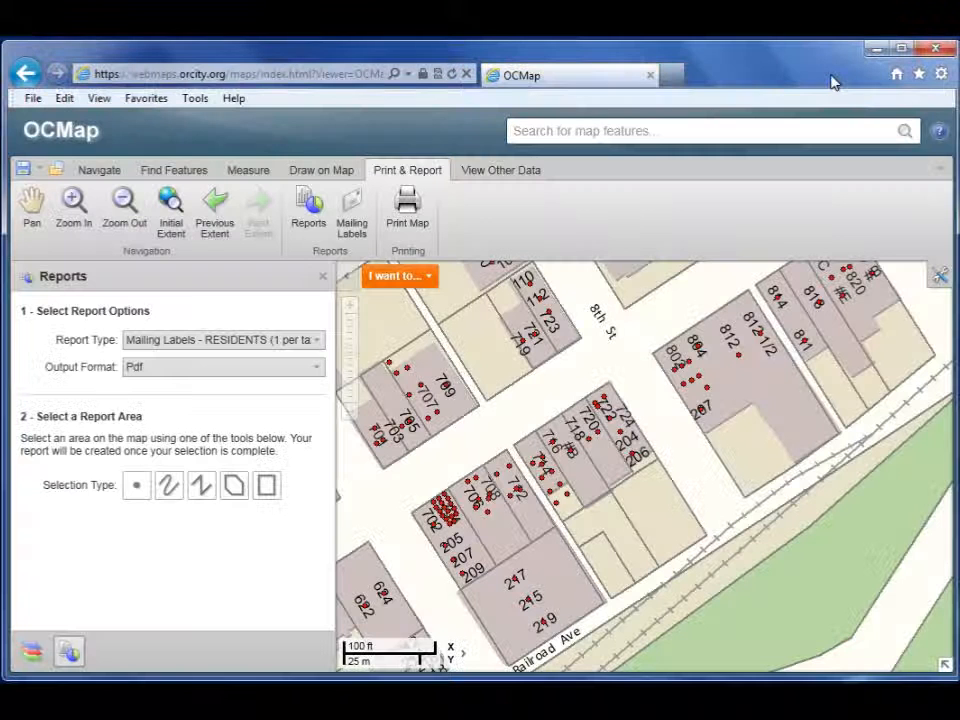
# Step: Produce a Mailing Labels - TAXPAYERS PDF for the picked parcel 702, then close it
pyautogui.click(240, 341)
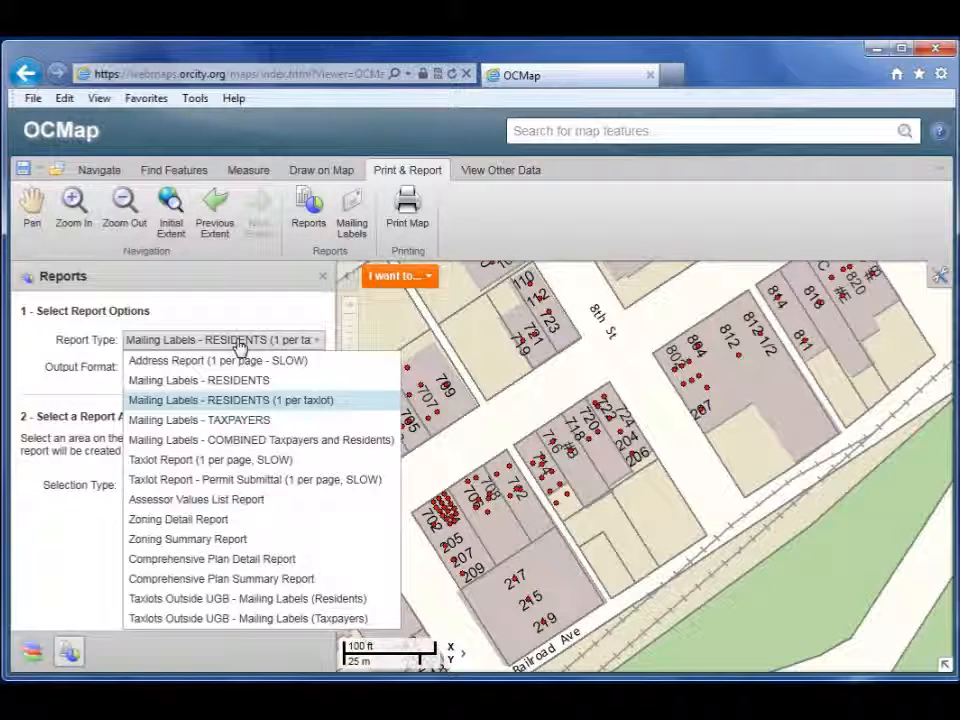
pyautogui.click(235, 427)
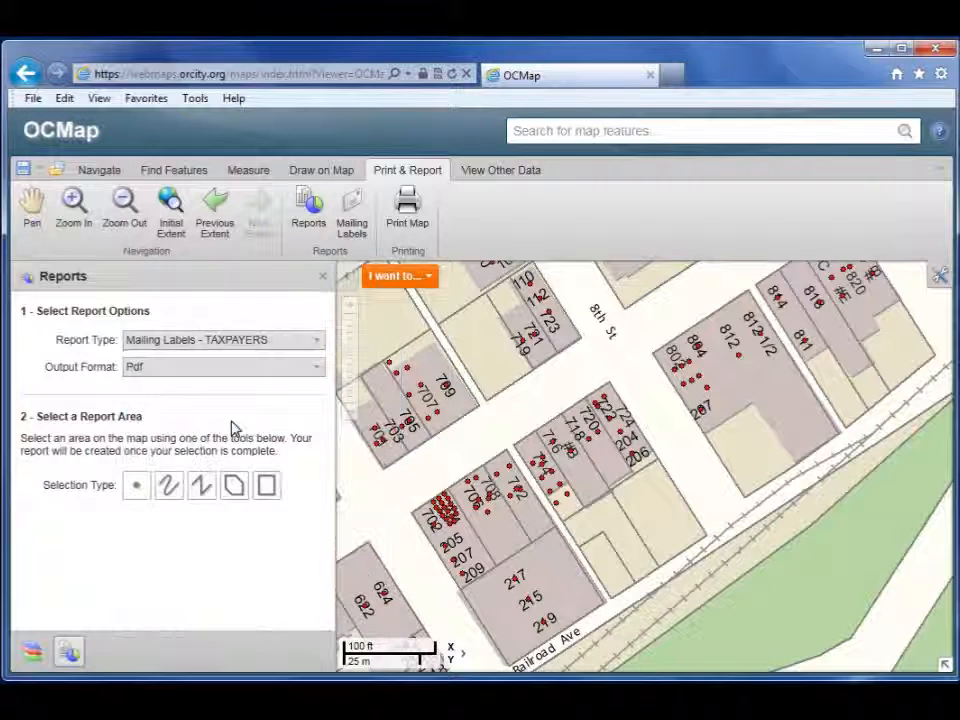
pyautogui.click(139, 487)
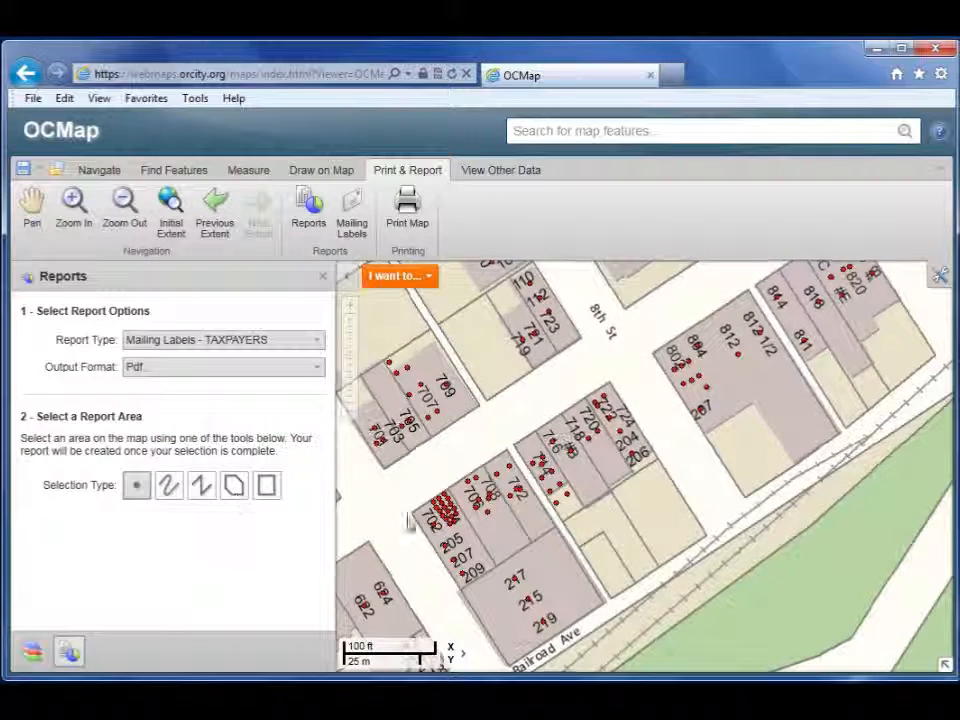
pyautogui.click(445, 536)
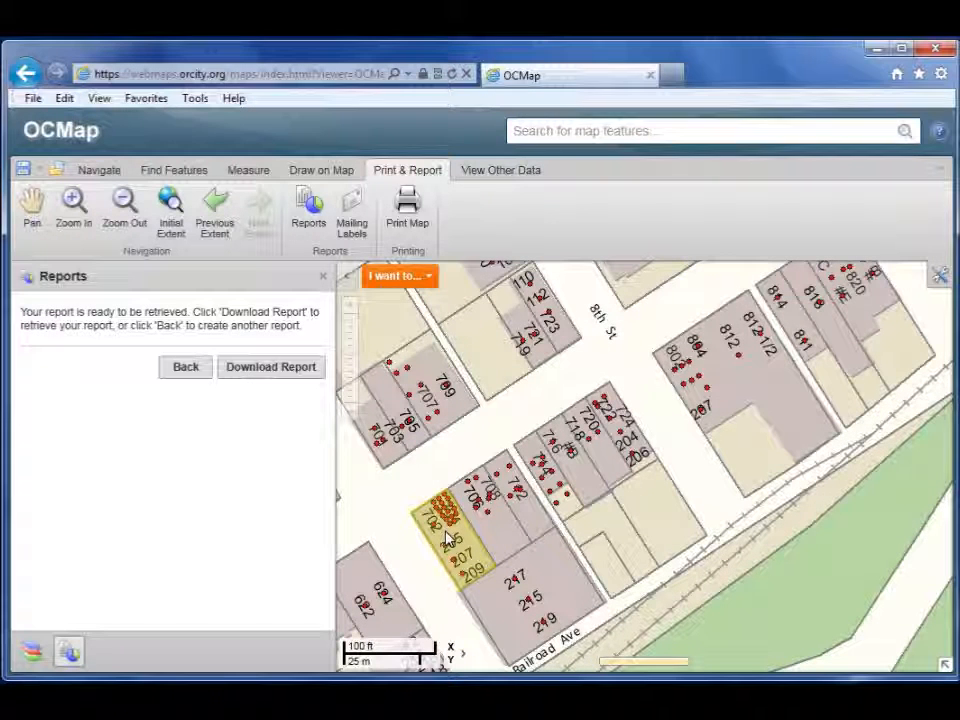
pyautogui.click(302, 382)
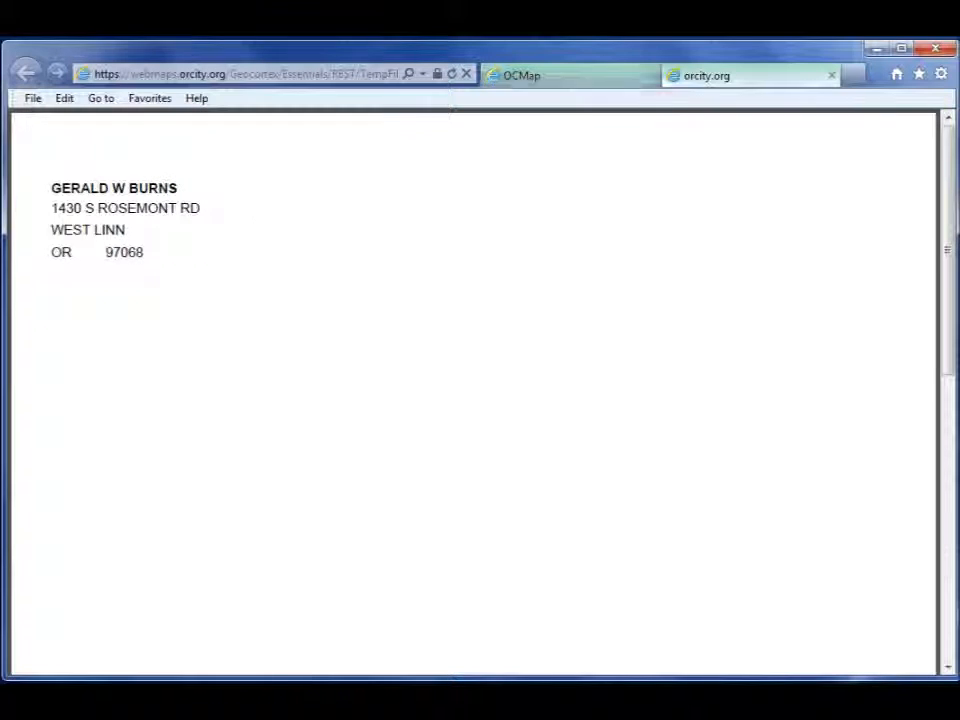
pyautogui.click(831, 77)
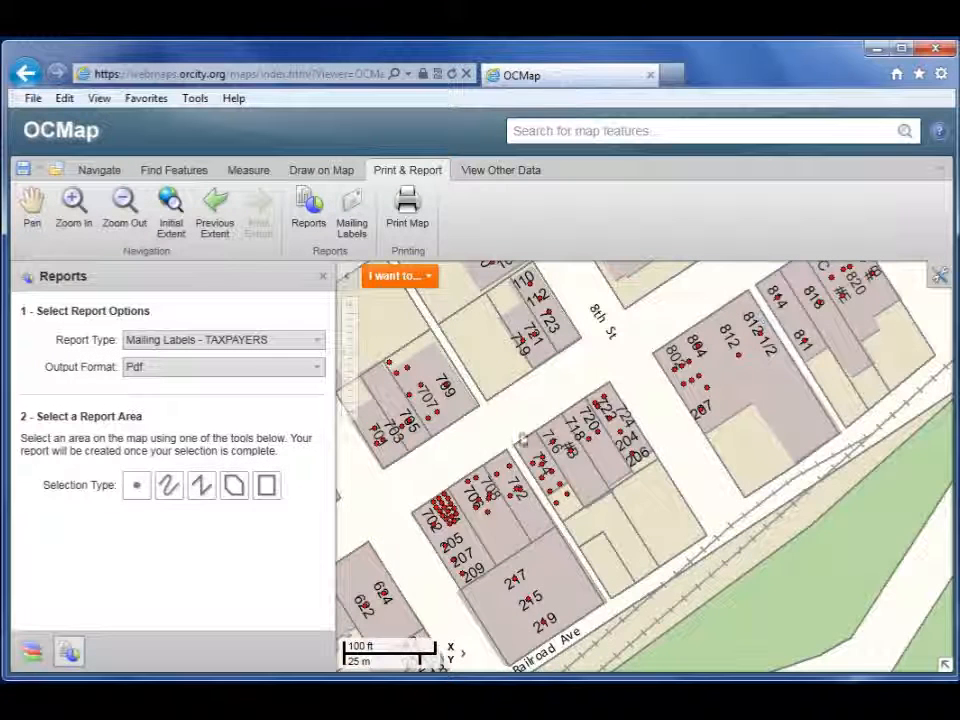
# Step: Set Report Type to Mailing Labels - COMBINED Taxpayers and Residents with polygon selection
pyautogui.click(230, 346)
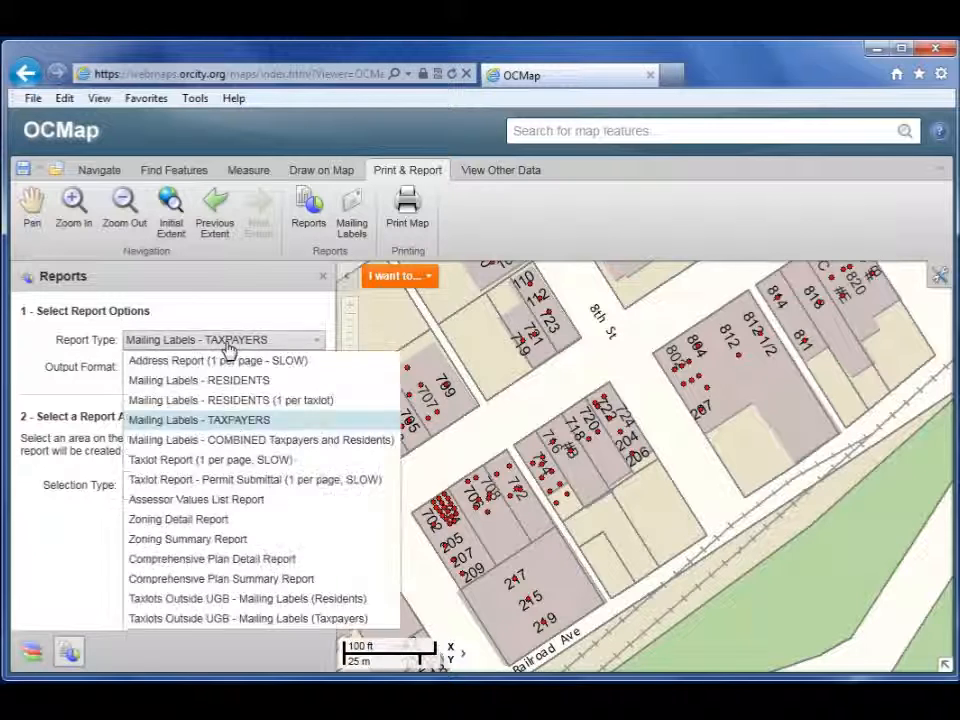
pyautogui.click(270, 444)
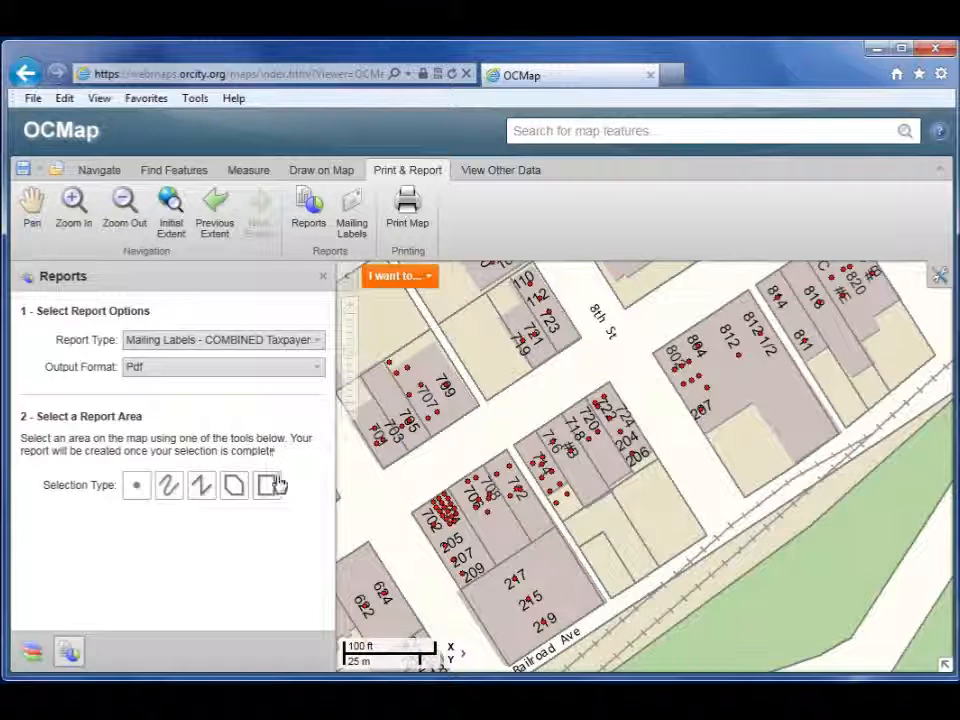
pyautogui.click(233, 487)
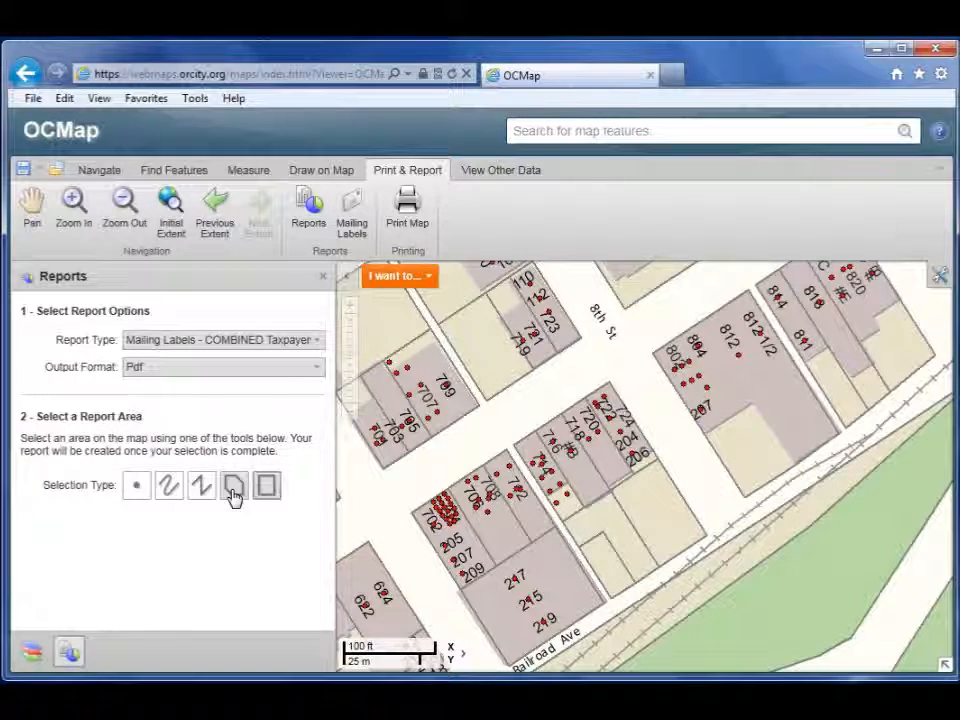
# Step: Draw a polygon around parcels 702 through 209 and download the combined label report
pyautogui.click(416, 514)
pyautogui.click(442, 576)
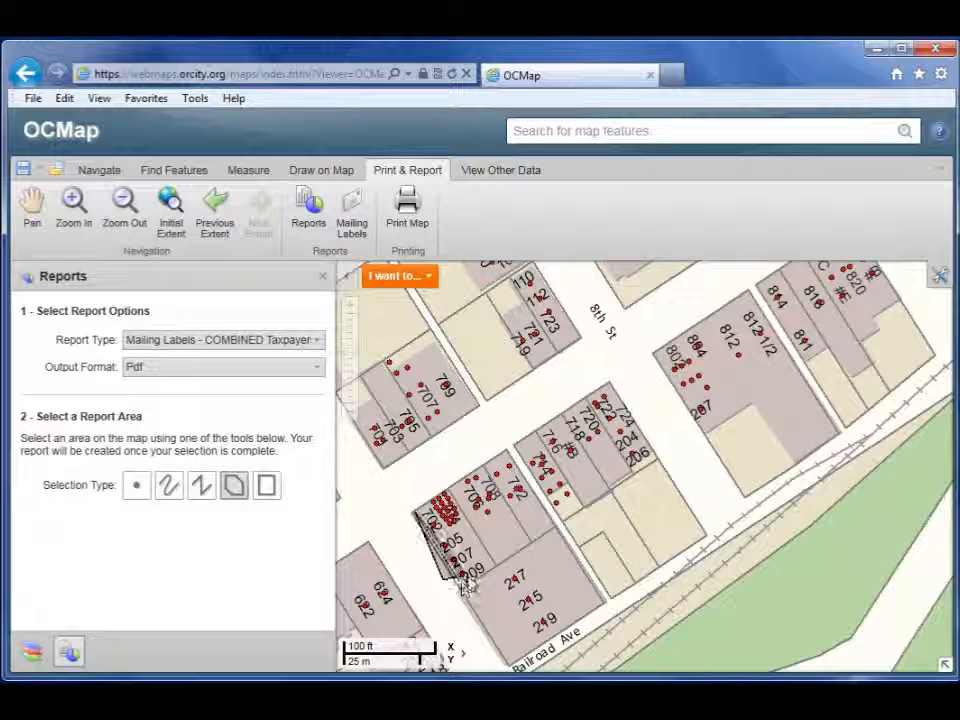
pyautogui.click(468, 568)
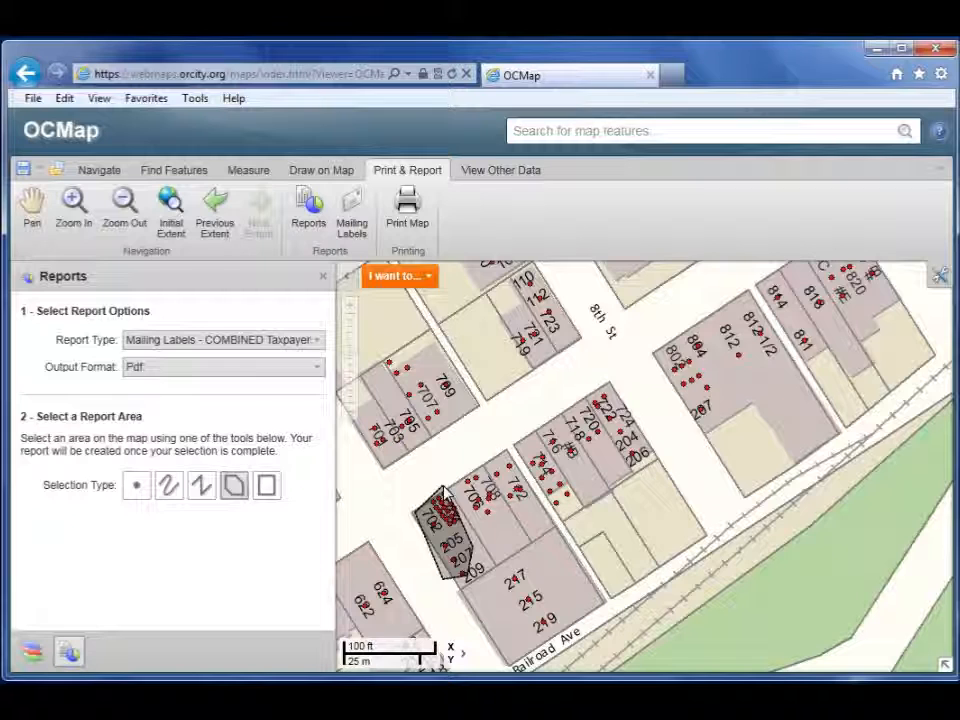
pyautogui.doubleClick(445, 492)
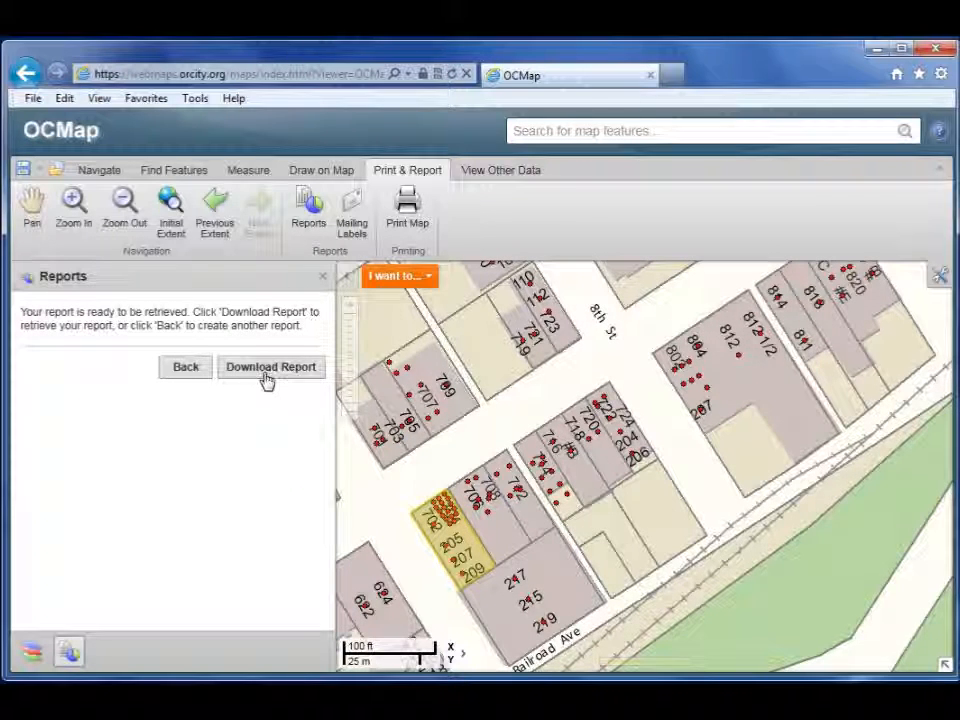
pyautogui.click(267, 377)
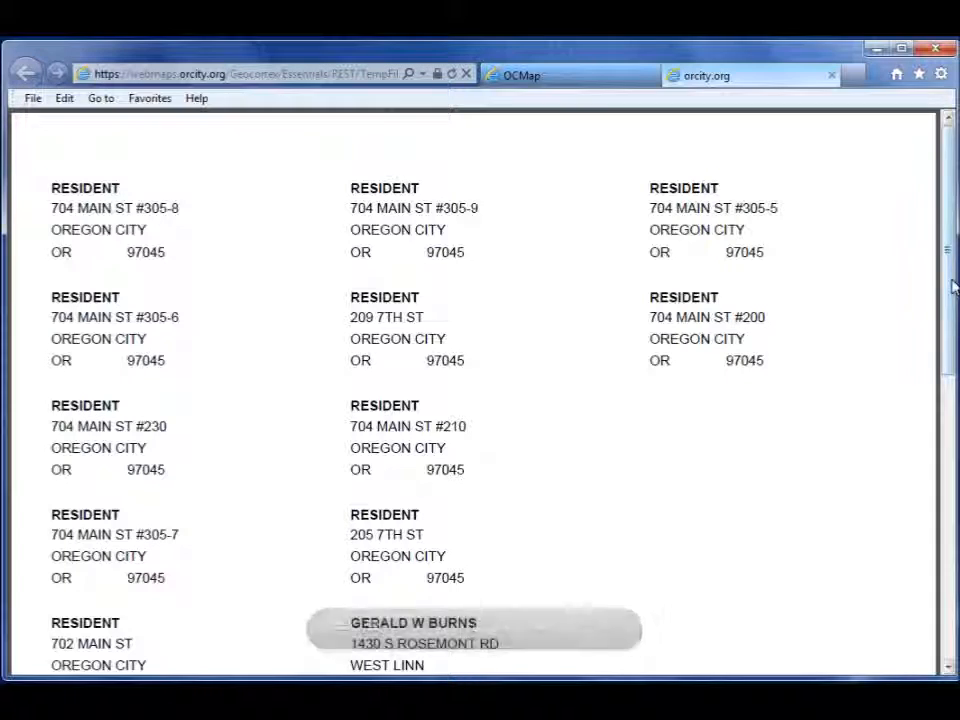
# Step: Scroll through the combined label PDF, checking an owner's name, then close the tab
pyautogui.scroll(-1, 955, 312)
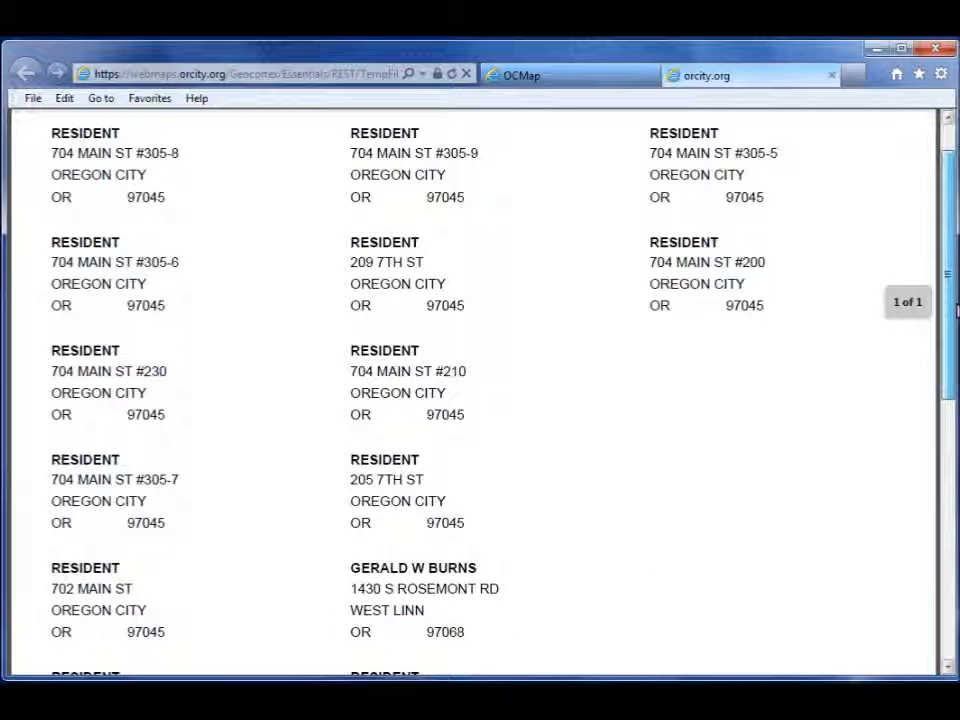
pyautogui.moveTo(955, 311); pyautogui.dragTo(952, 290)
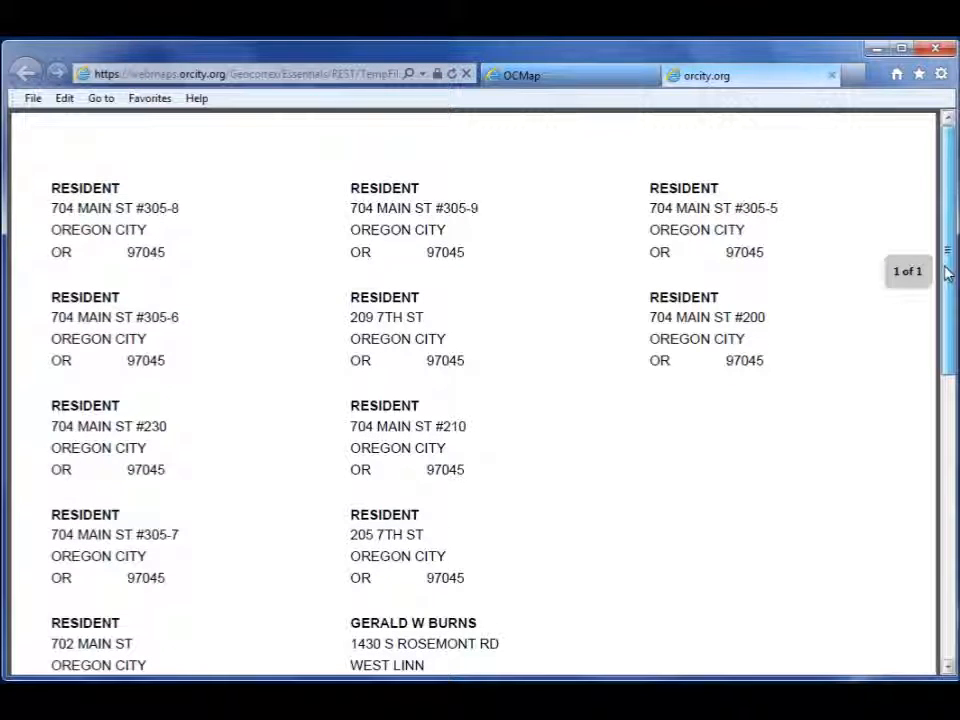
pyautogui.scroll(-2, 951, 290)
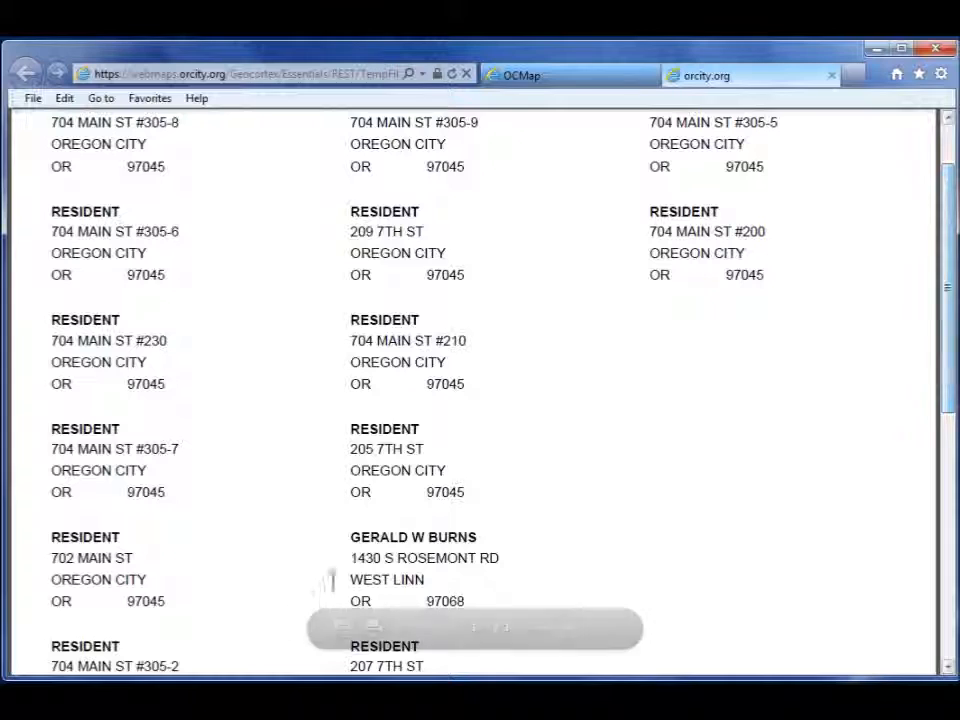
pyautogui.moveTo(352, 537); pyautogui.dragTo(430, 533)
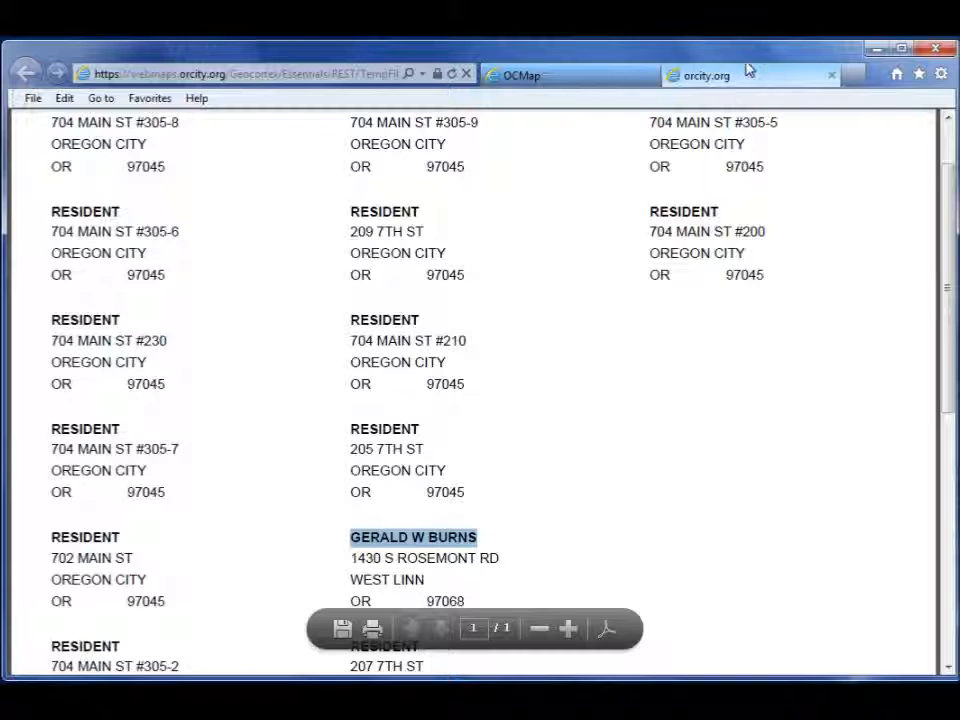
pyautogui.click(832, 76)
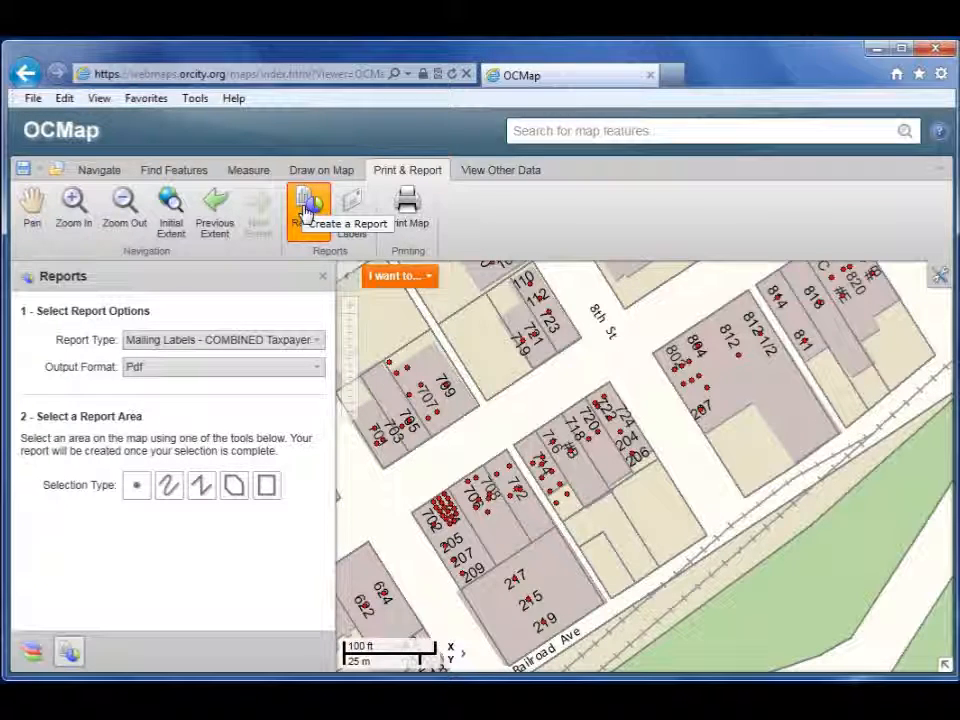
# Step: Keep the COMBINED report type and pan the map to the John Adams St blocks
pyautogui.click(250, 342)
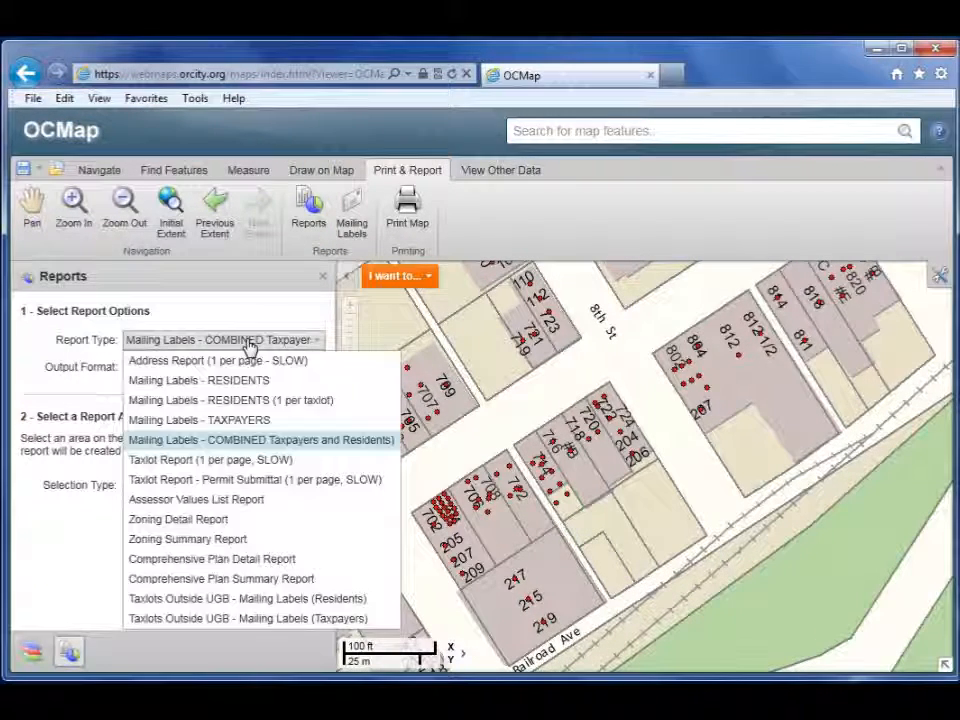
pyautogui.click(245, 319)
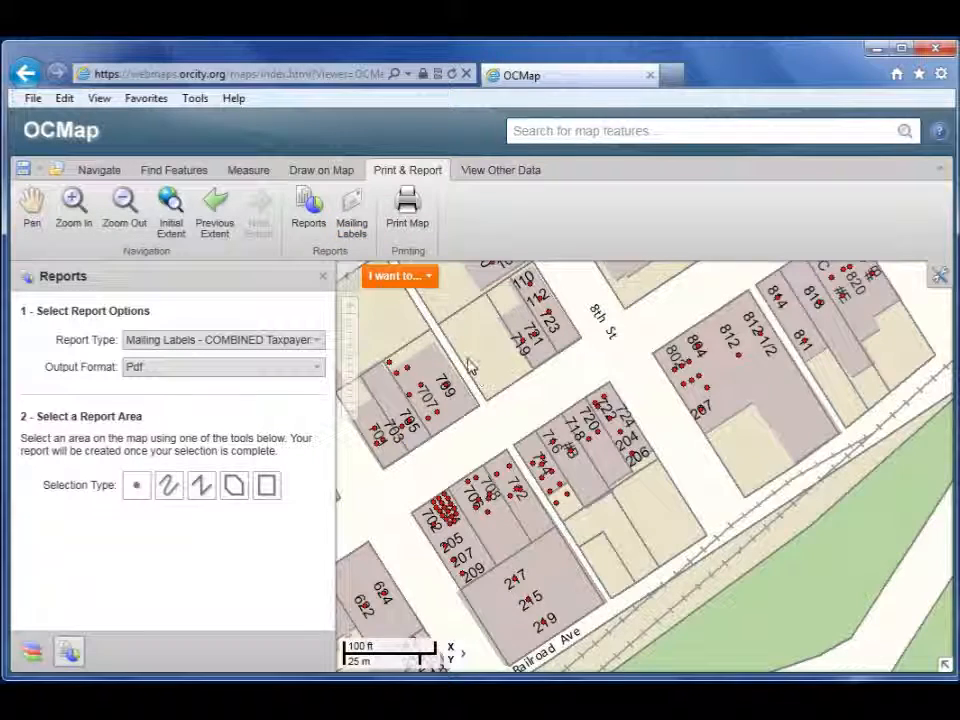
pyautogui.click(34, 212)
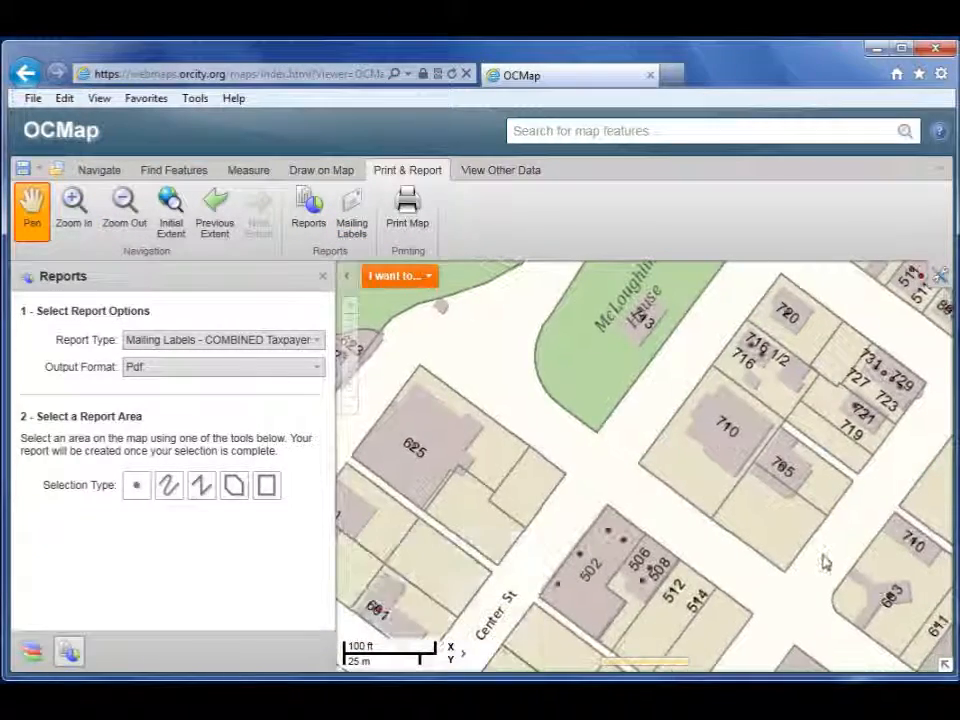
pyautogui.moveTo(825, 563); pyautogui.dragTo(544, 360)
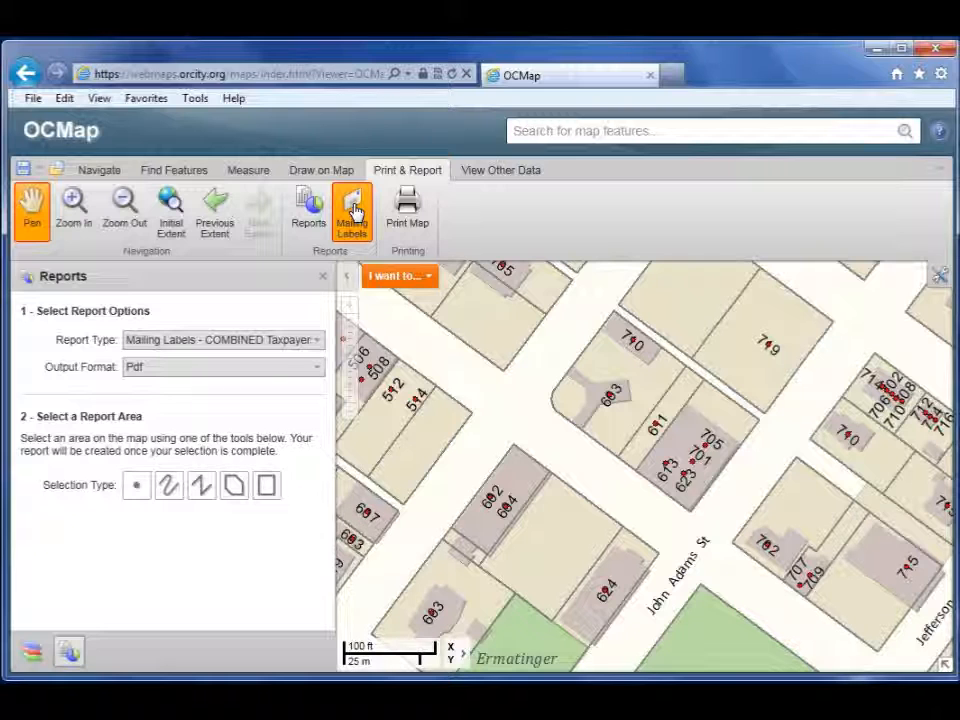
pyautogui.click(355, 211)
pyautogui.click(355, 210)
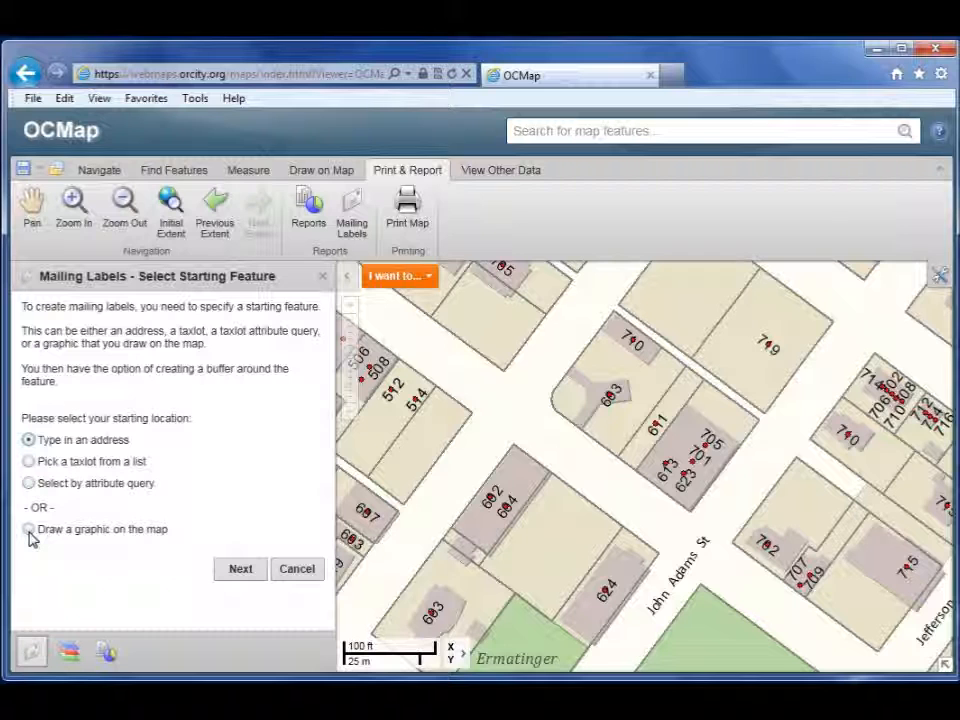
pyautogui.click(245, 570)
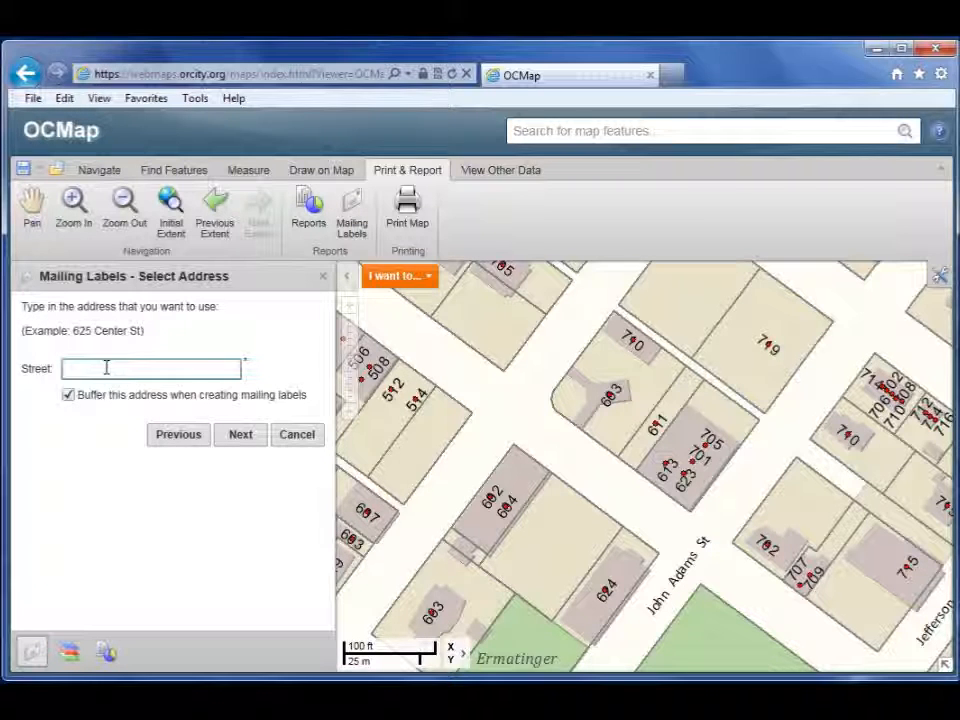
pyautogui.click(106, 368)
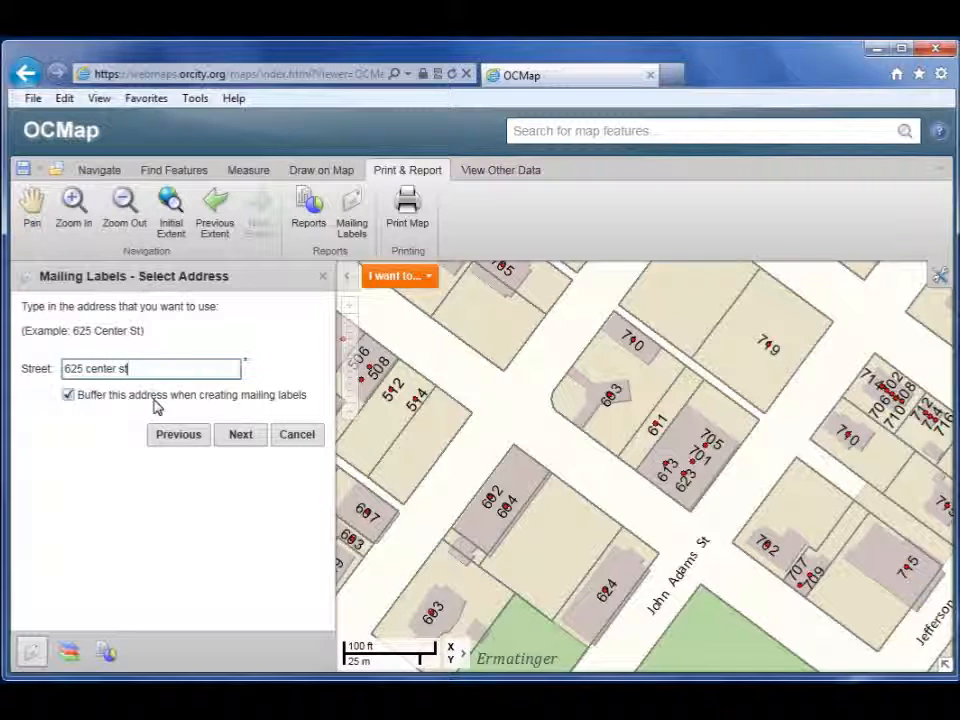
pyautogui.click(250, 441)
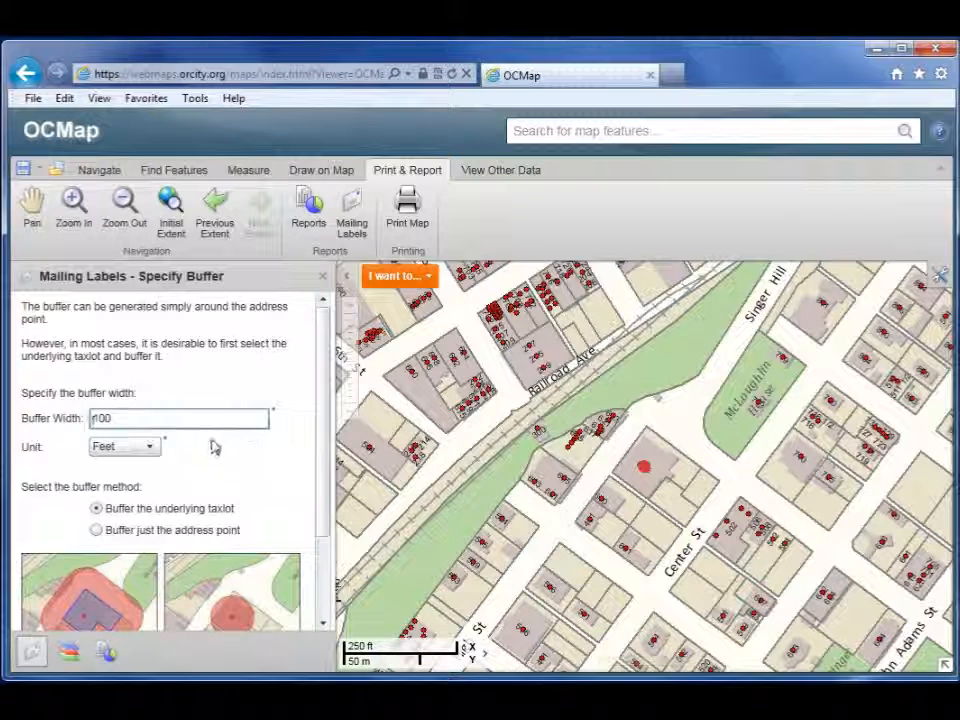
# Step: Apply a 100-foot buffer around the underlying taxlot
pyautogui.click(112, 420)
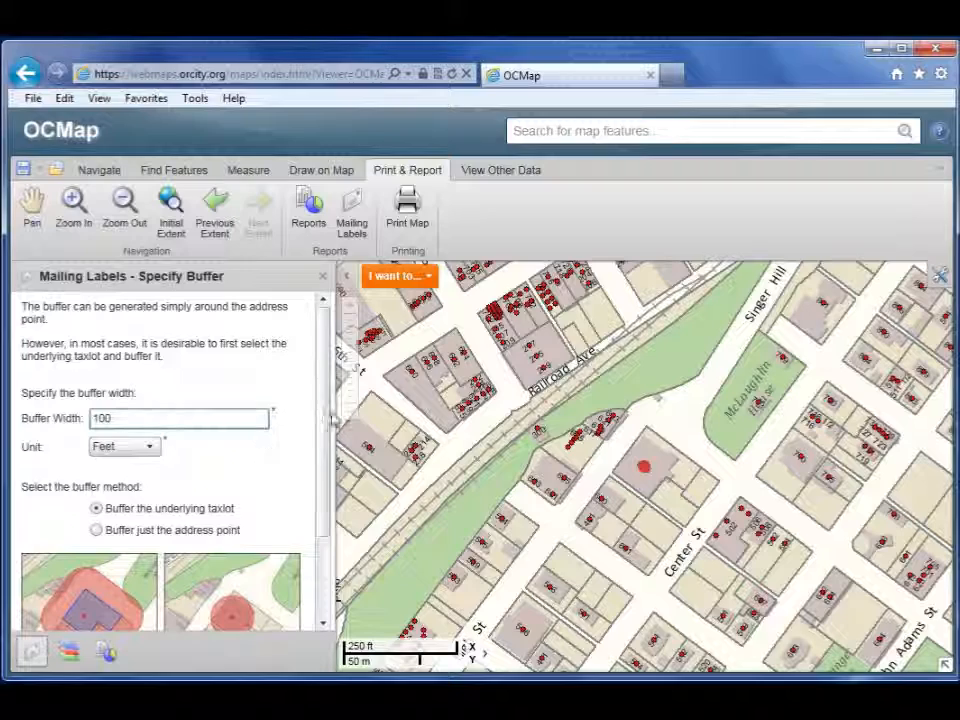
pyautogui.moveTo(326, 403); pyautogui.dragTo(331, 488)
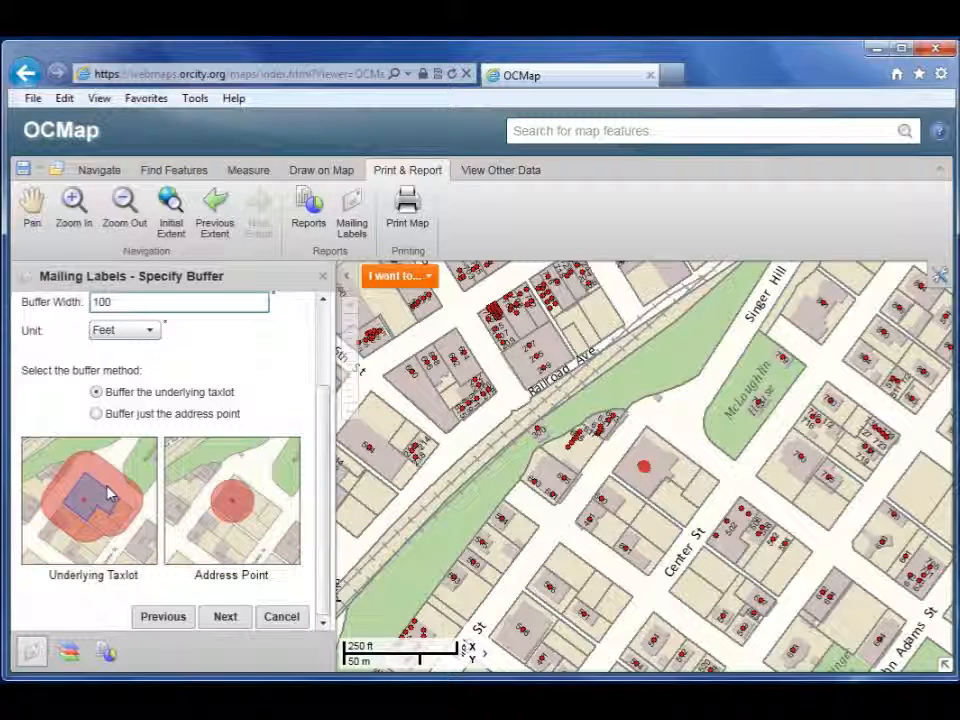
pyautogui.click(223, 618)
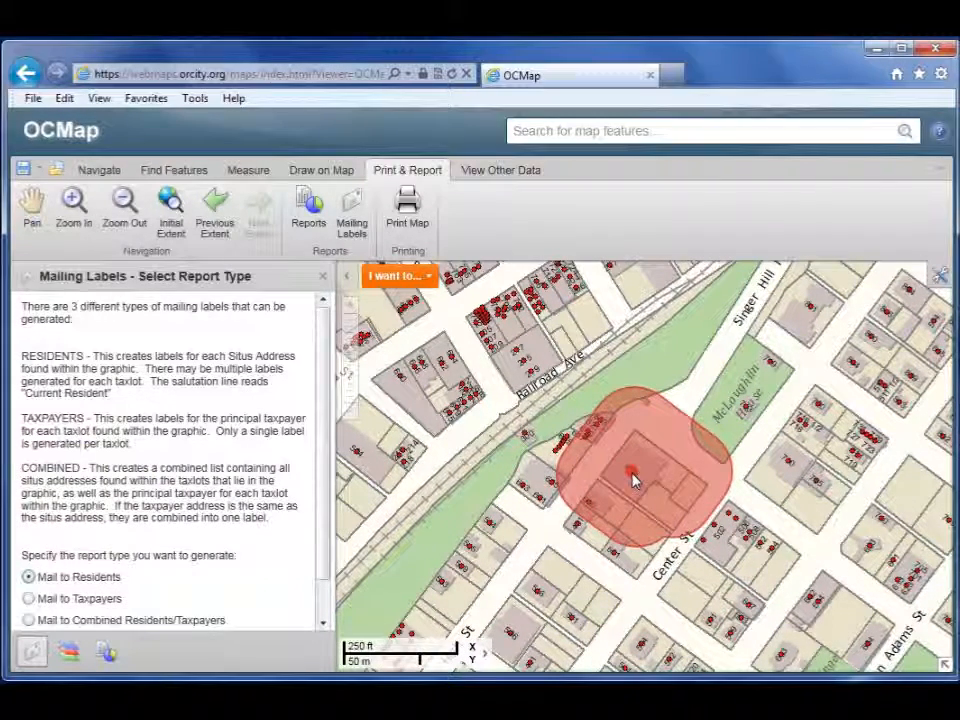
# Step: Keep 'Mail to Residents' for the Center St buffer and include ALL addresses within affected taxlots
pyautogui.moveTo(320, 470); pyautogui.dragTo(324, 514)
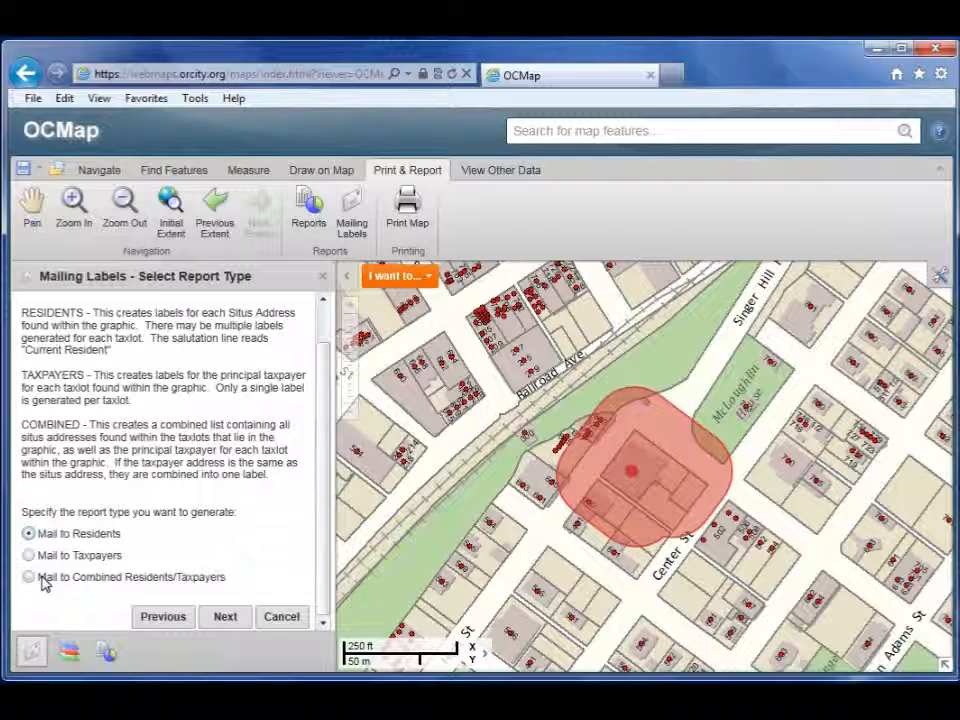
pyautogui.click(223, 617)
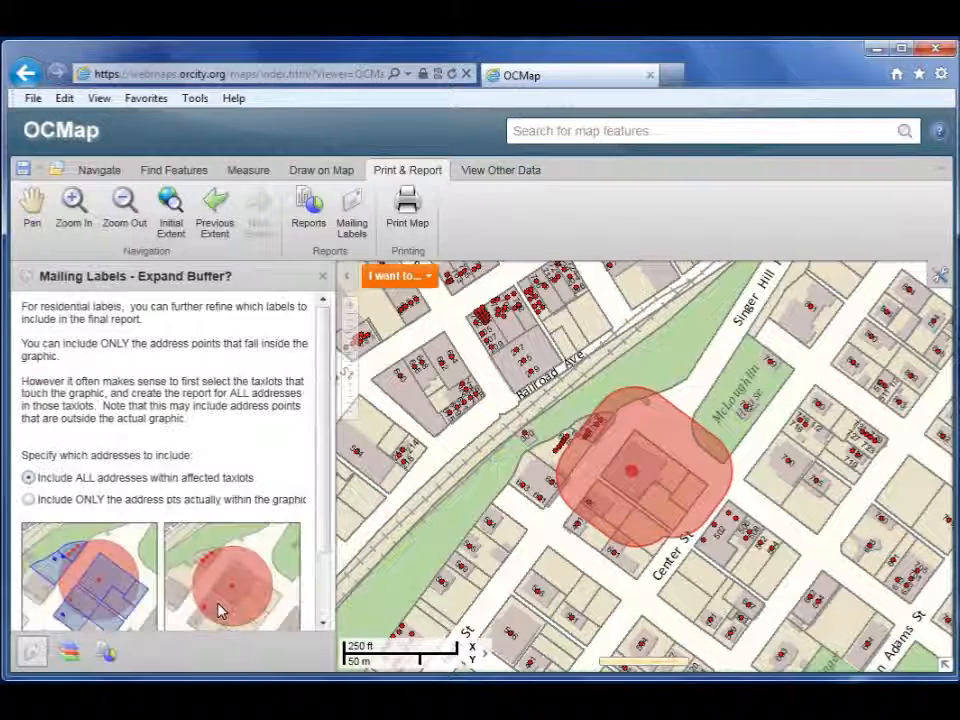
pyautogui.moveTo(322, 503); pyautogui.dragTo(322, 555)
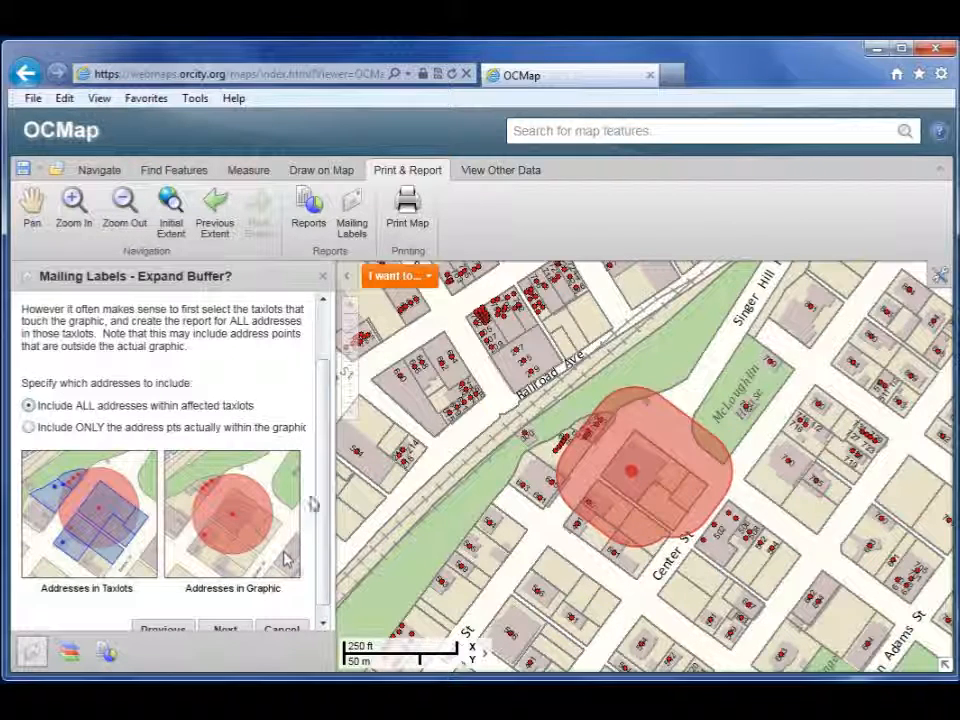
pyautogui.scroll(-1, 325, 548)
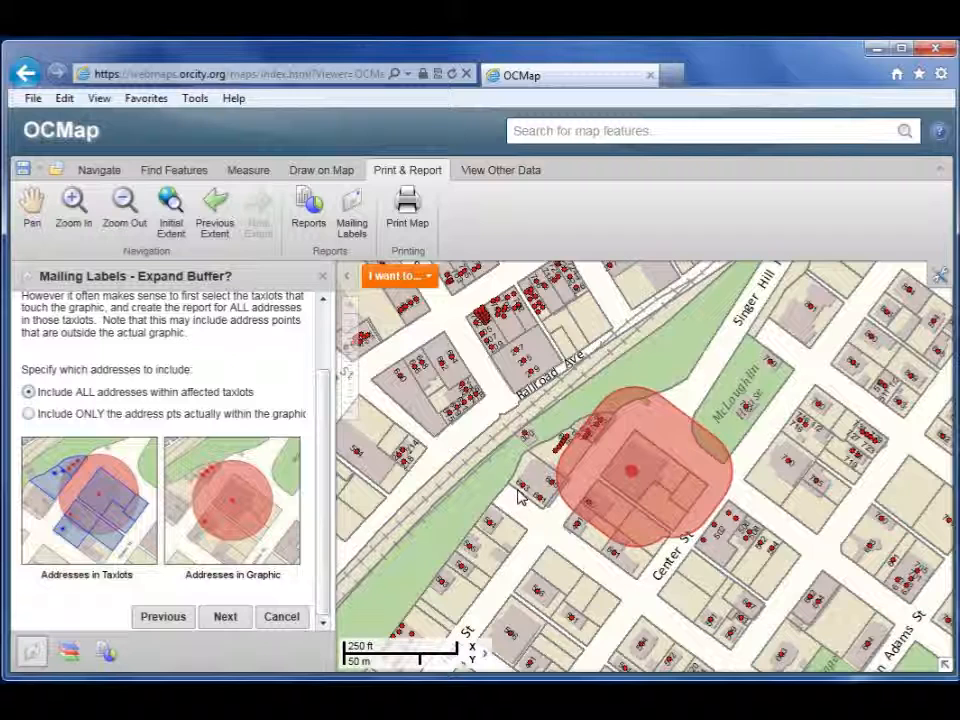
# Step: Generate the Center St and High St Current Resident label PDF, scroll through it, then close it
pyautogui.click(228, 617)
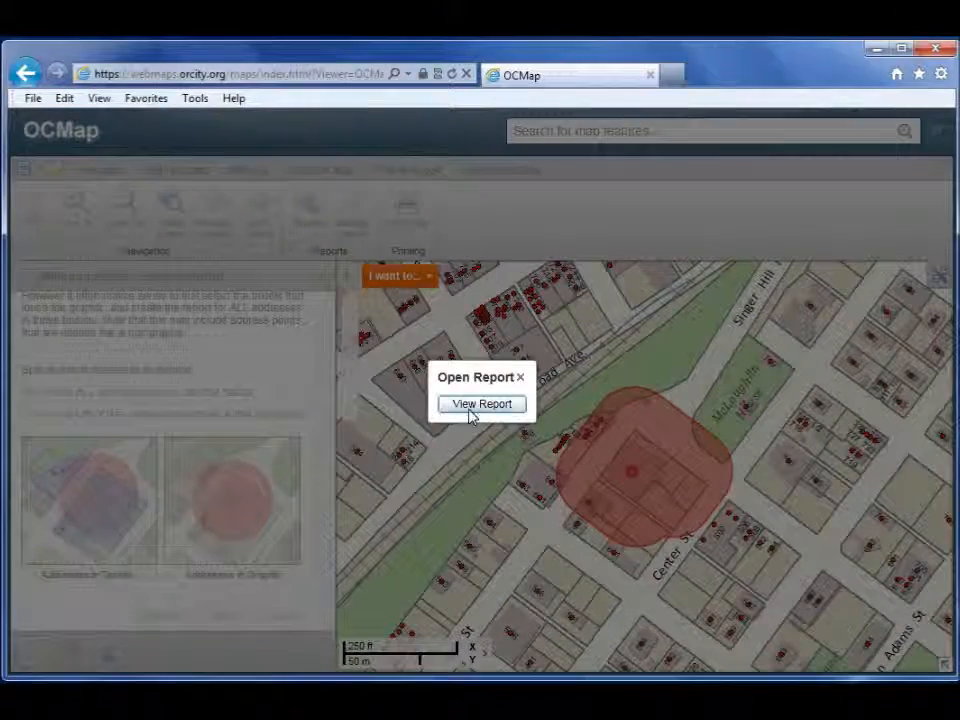
pyautogui.click(471, 410)
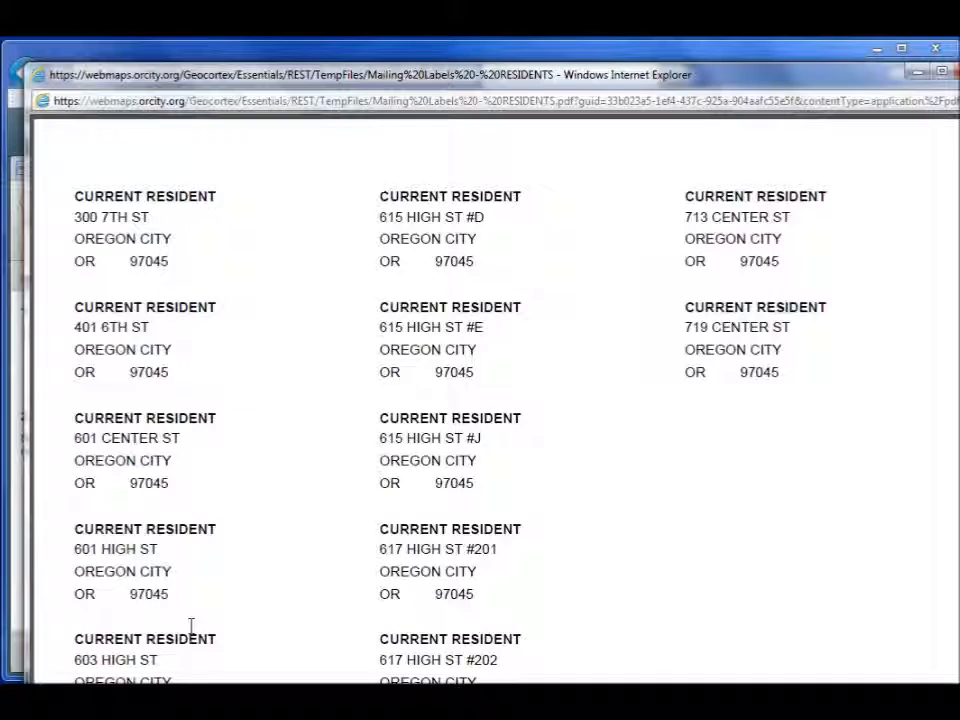
pyautogui.moveTo(80, 663); pyautogui.dragTo(100, 662)
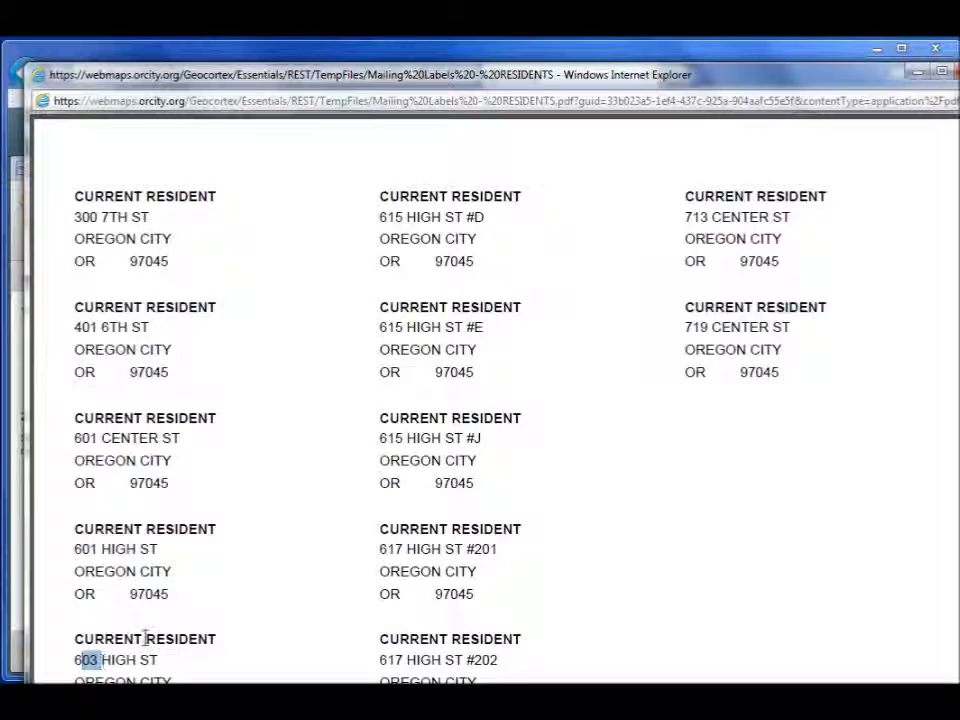
pyautogui.scroll(-1, 146, 636)
pyautogui.scroll(-1, 146, 636)
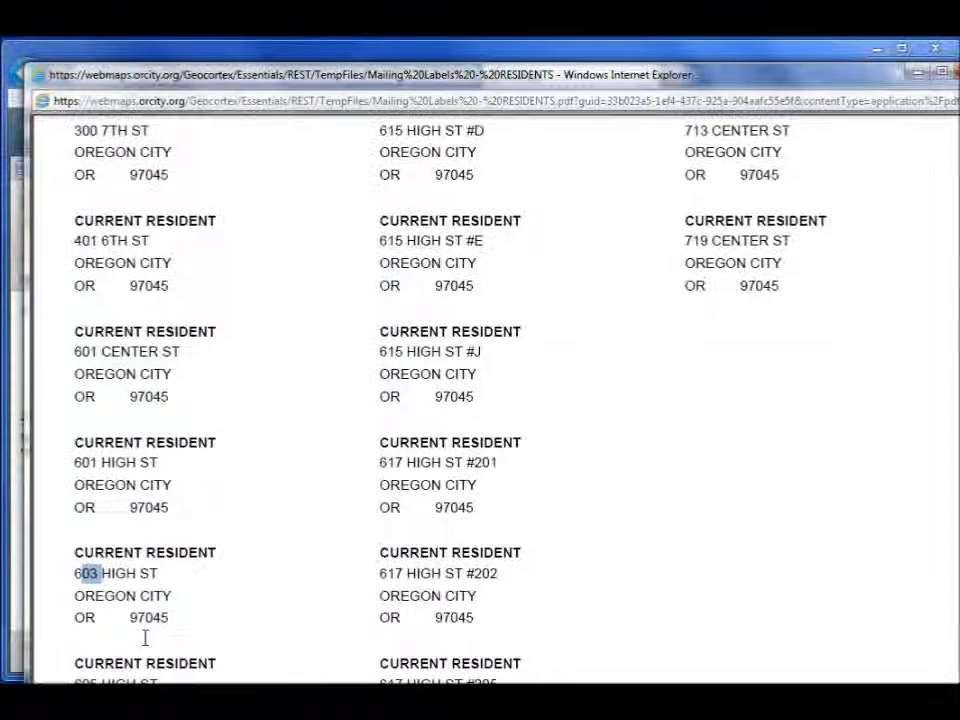
pyautogui.scroll(2, 146, 636)
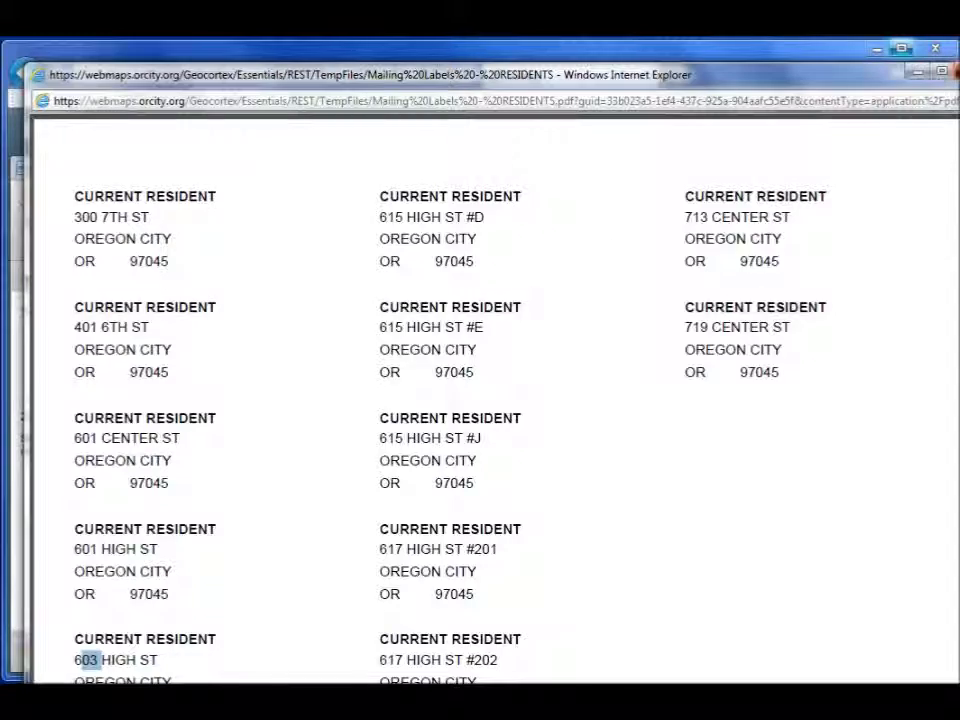
pyautogui.click(956, 71)
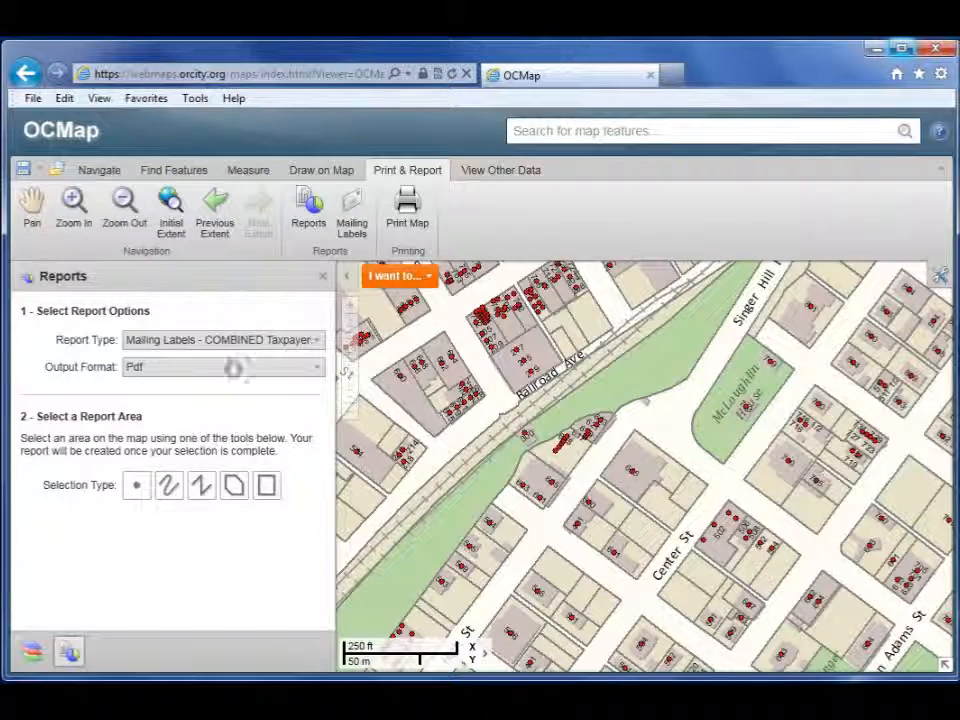
# Step: Start a new Mailing Labels run from a taxlot picked from a list on reference map 2-2E-21C
pyautogui.click(351, 210)
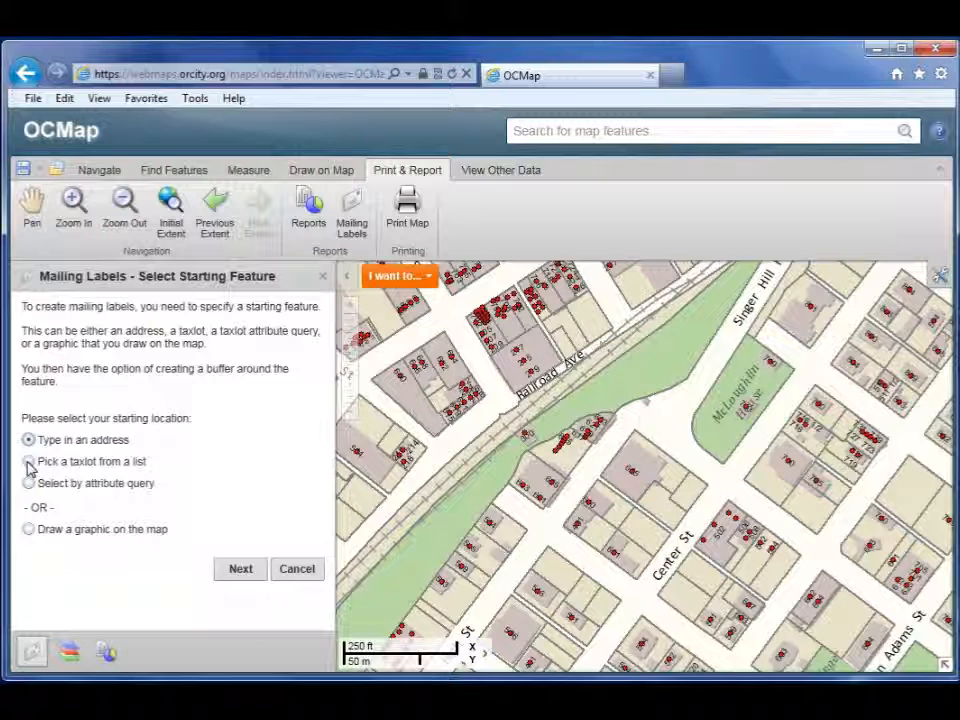
pyautogui.click(30, 462)
pyautogui.click(242, 568)
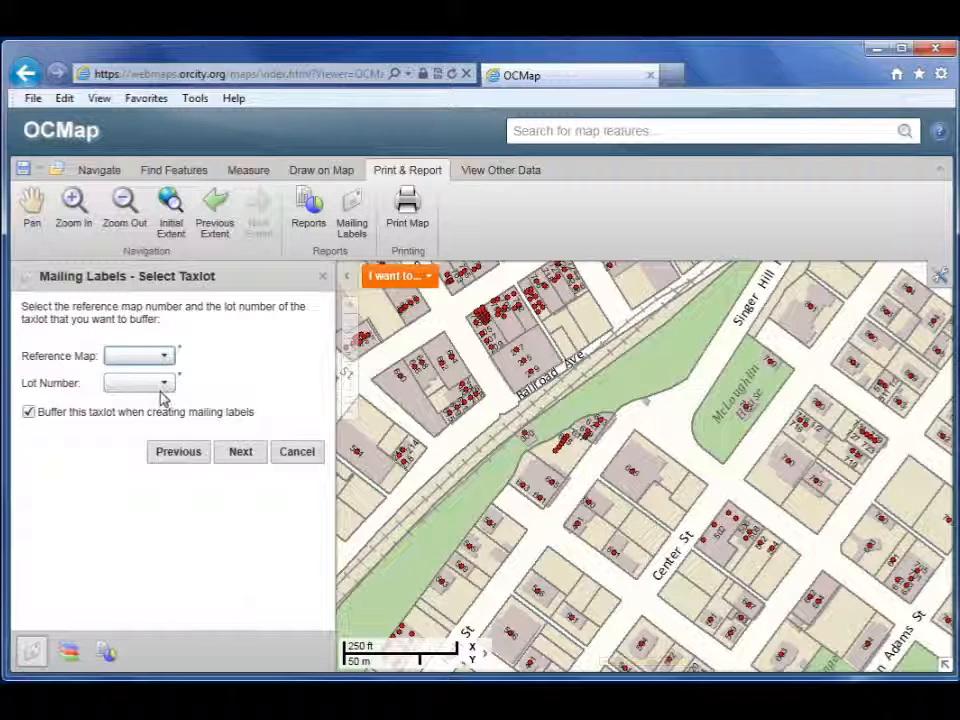
pyautogui.click(135, 360)
pyautogui.click(133, 466)
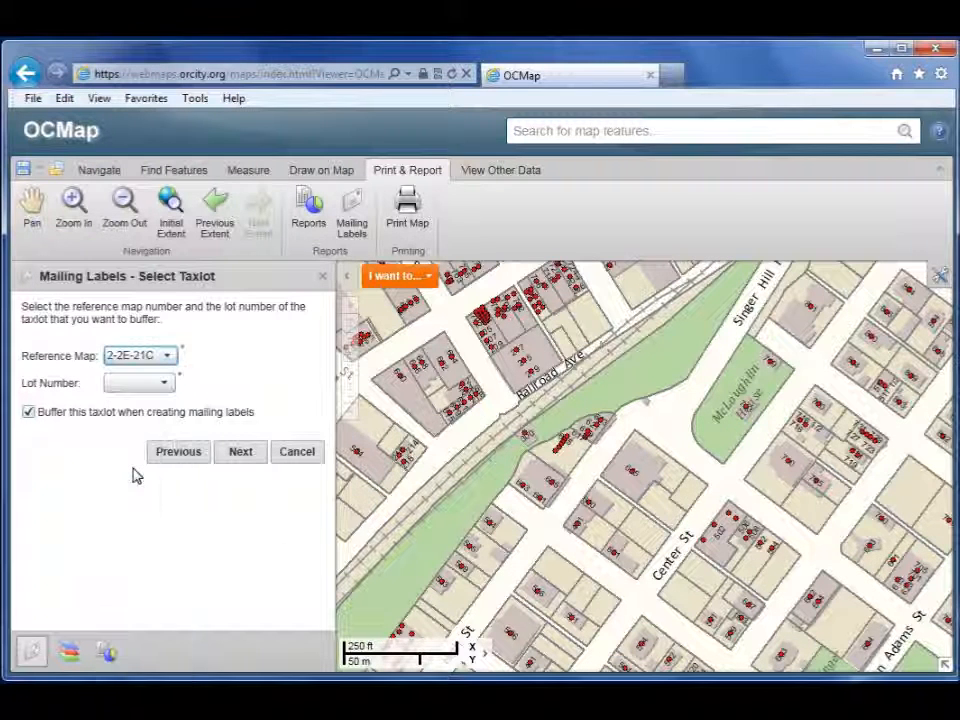
# Step: Turn off 'Buffer this taxlot', select lot 02500, and advance to report-type selection
pyautogui.click(122, 362)
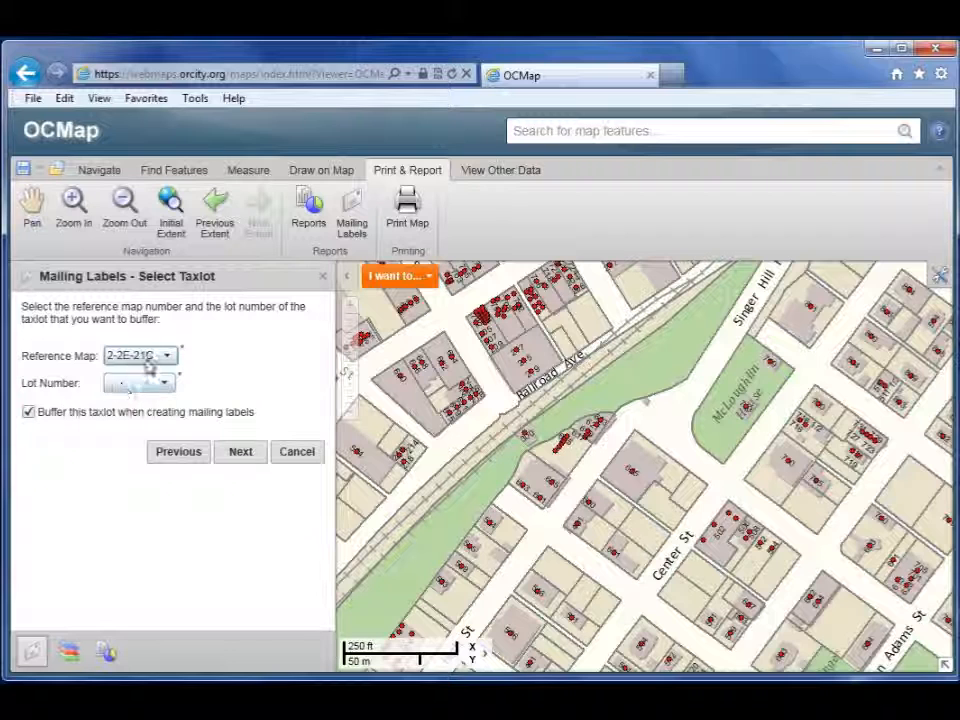
pyautogui.click(28, 414)
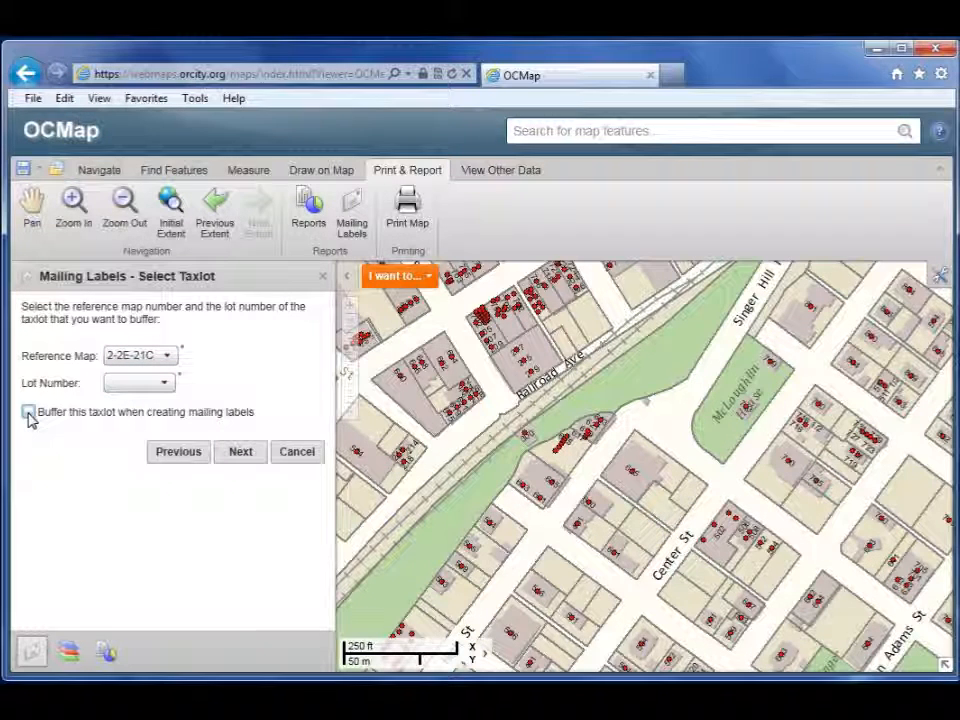
pyautogui.click(150, 384)
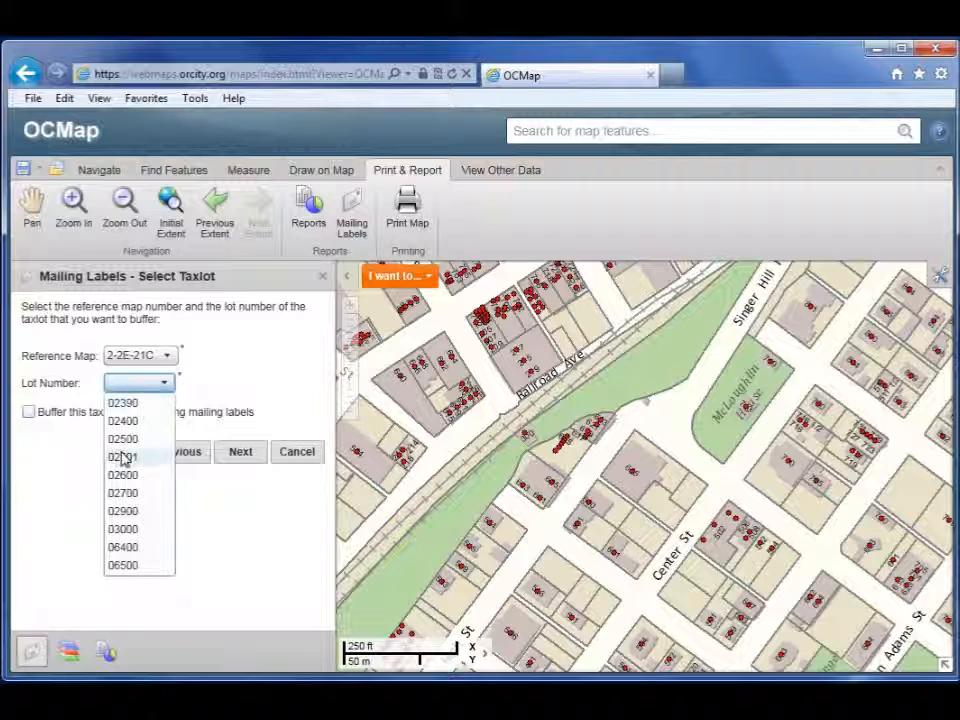
pyautogui.click(271, 379)
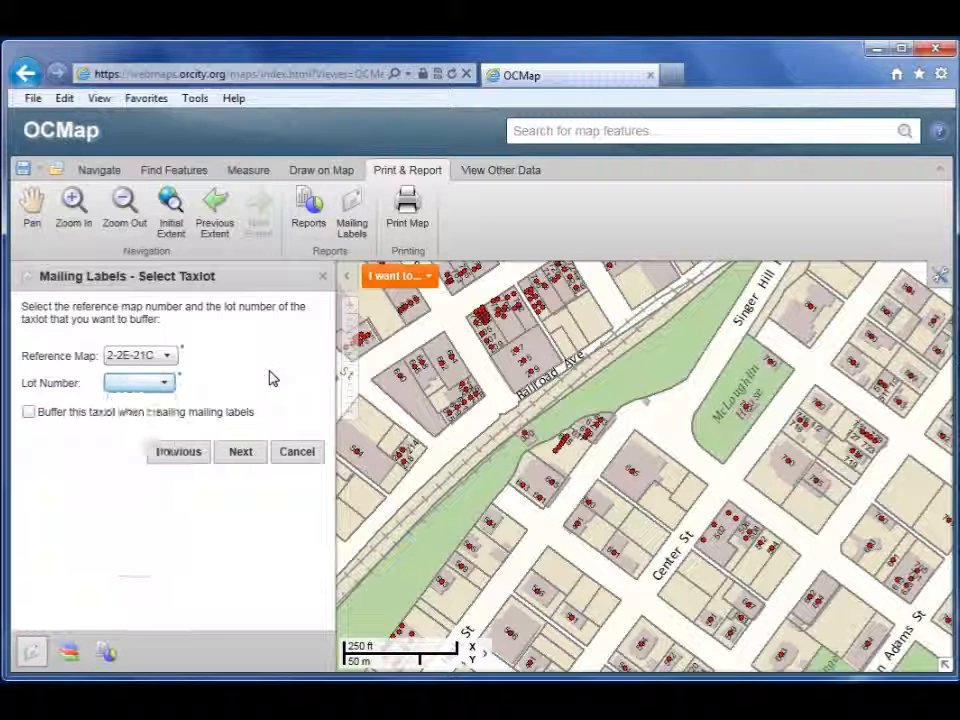
pyautogui.click(242, 454)
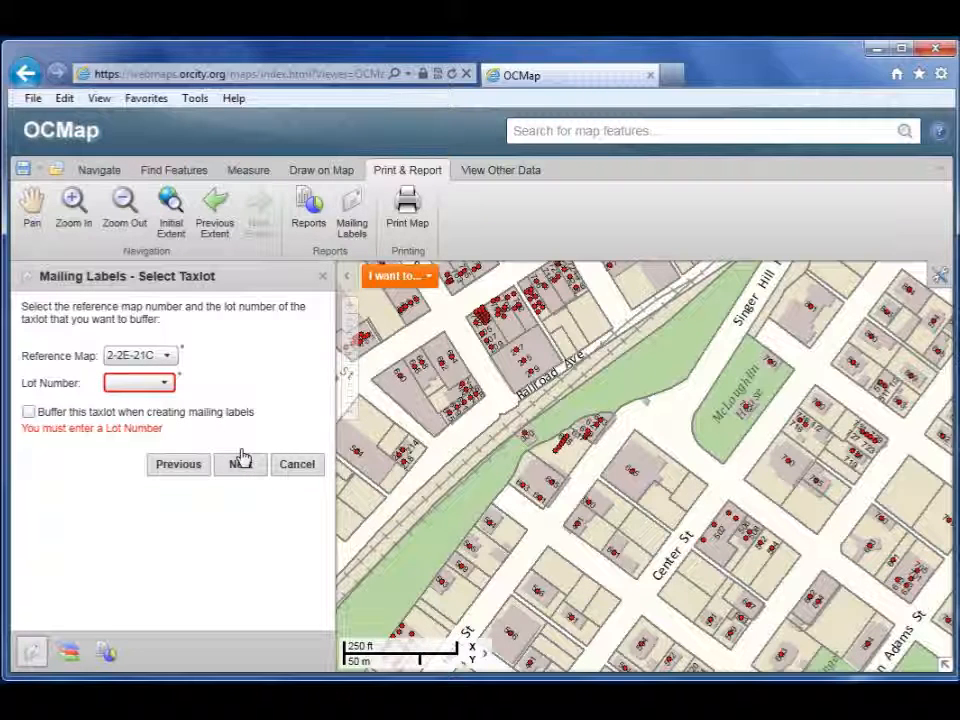
pyautogui.click(164, 383)
pyautogui.click(124, 438)
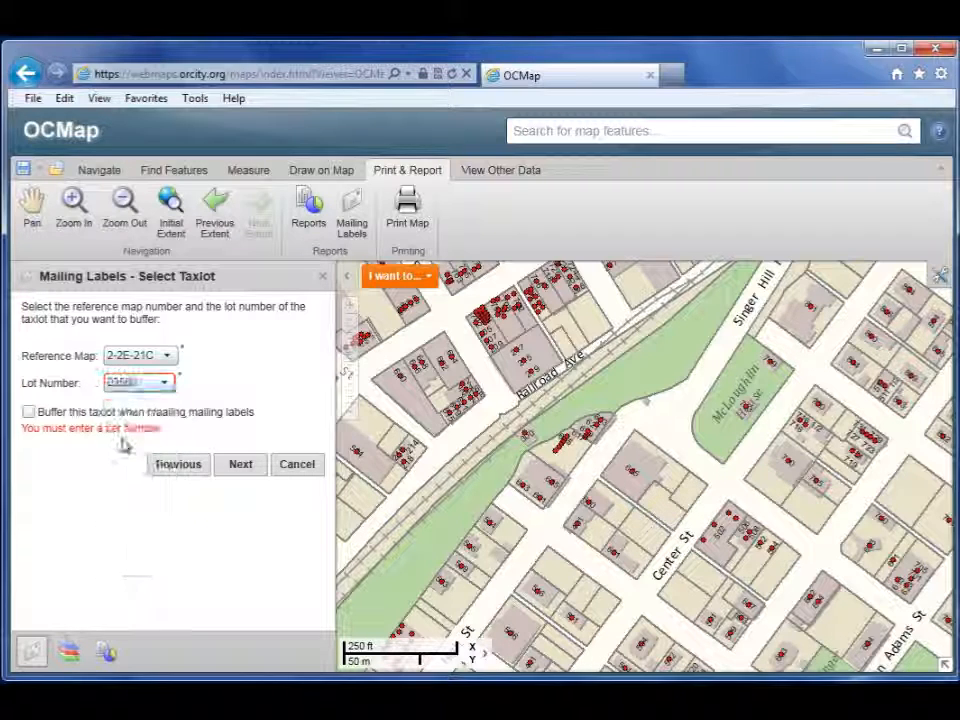
pyautogui.click(242, 466)
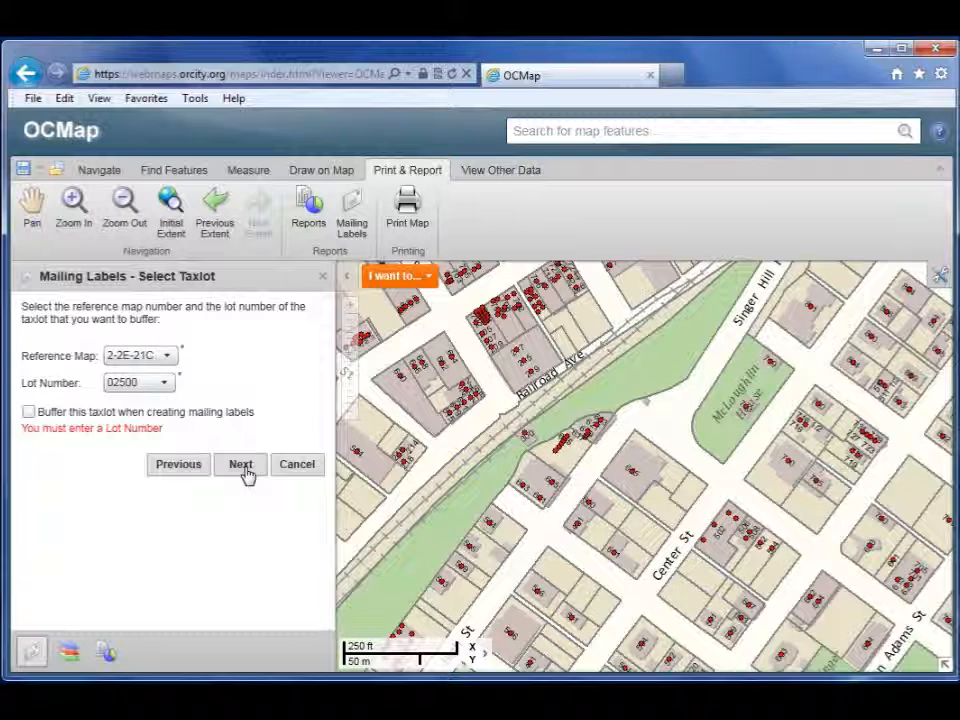
pyautogui.click(243, 465)
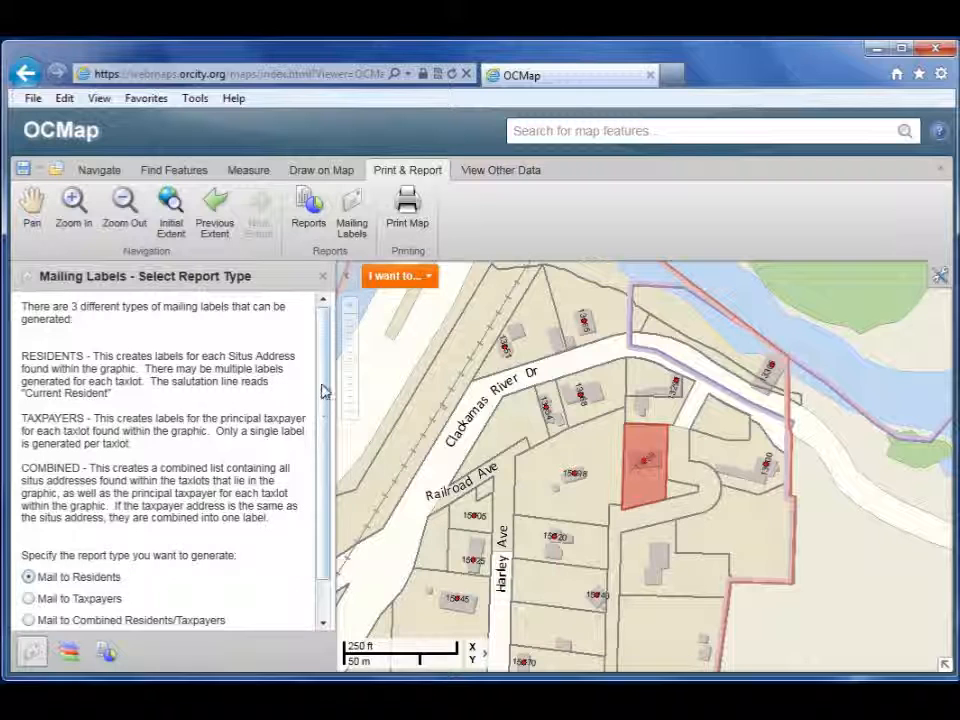
# Step: Switch to 'Mail to Taxpayers' and view the single taxpayer label PDF for taxlot 02500
pyautogui.moveTo(324, 390); pyautogui.dragTo(329, 428)
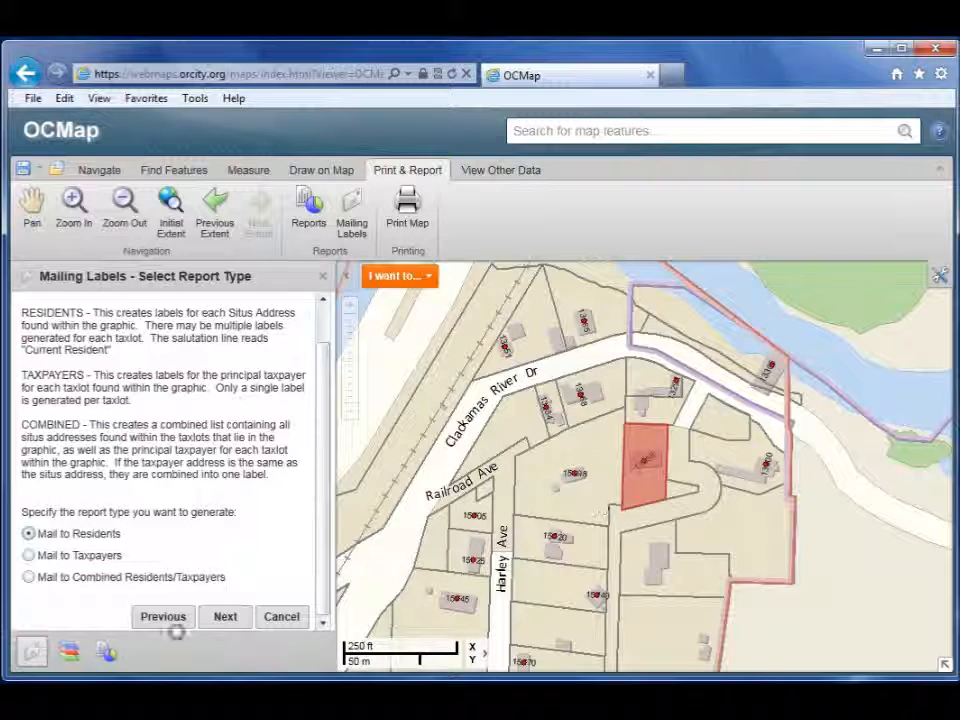
pyautogui.click(29, 556)
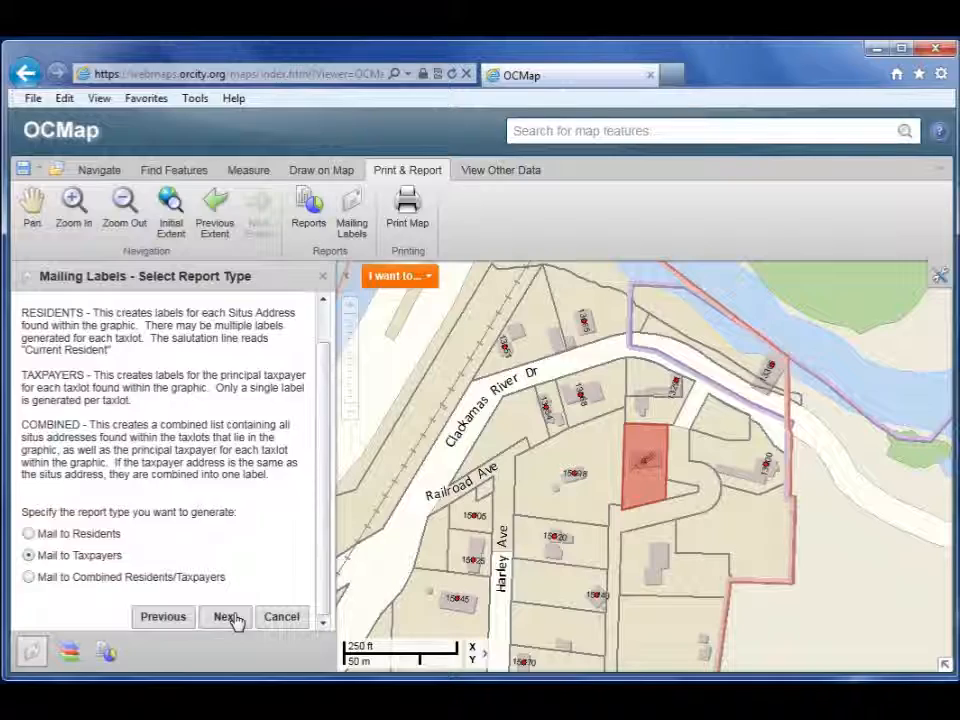
pyautogui.click(236, 620)
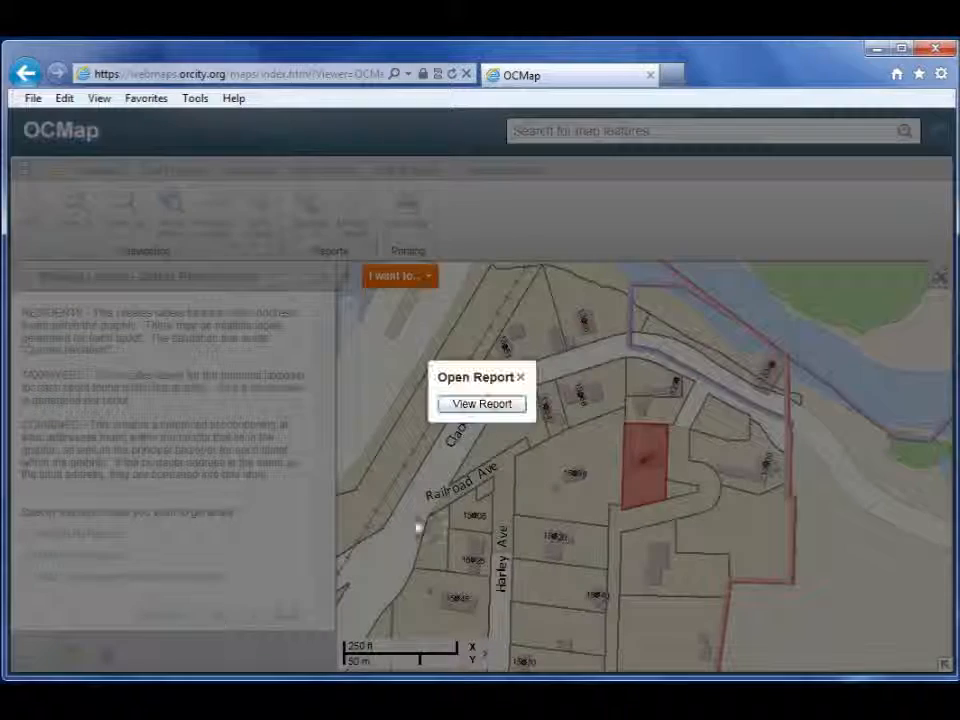
pyautogui.click(508, 412)
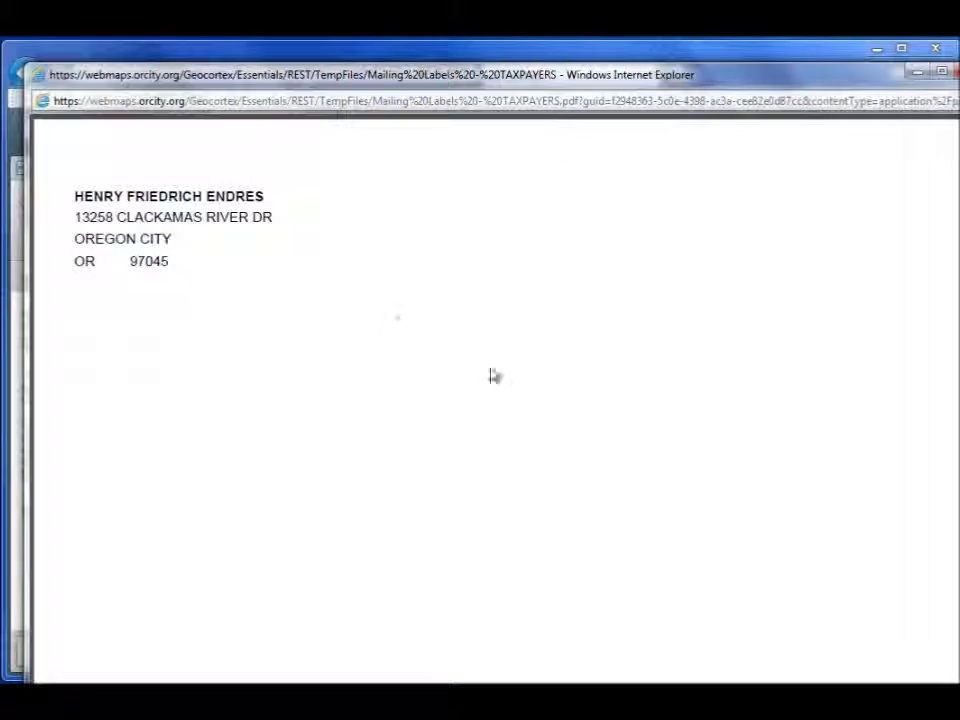
pyautogui.moveTo(128, 198); pyautogui.dragTo(214, 192)
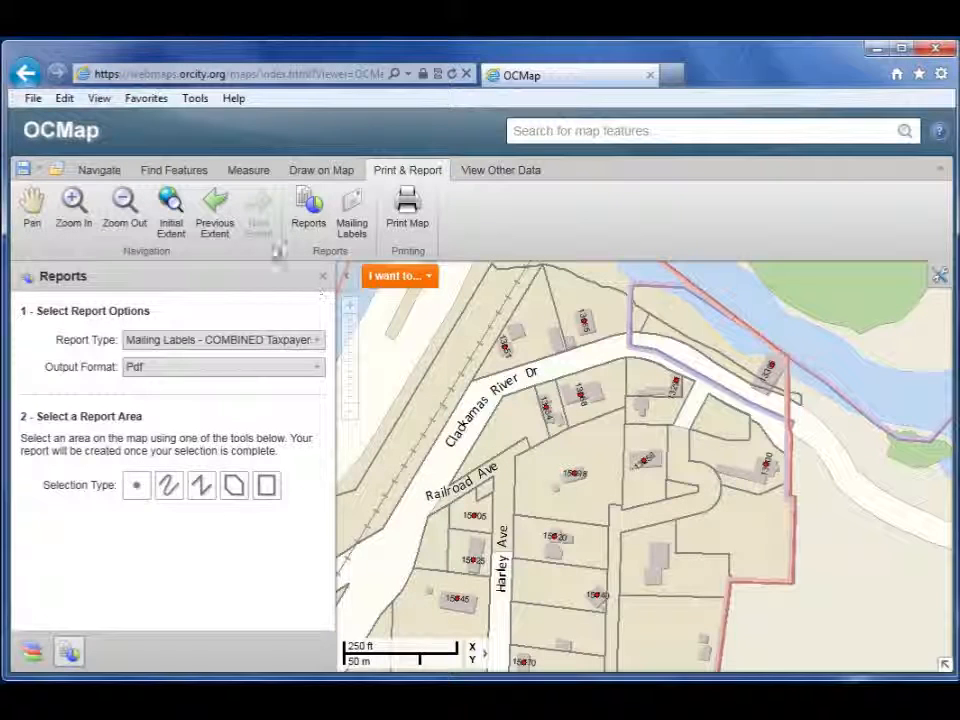
# Step: Start a Mailing Labels run by attribute query on Is Historic Designated Structure
pyautogui.click(362, 227)
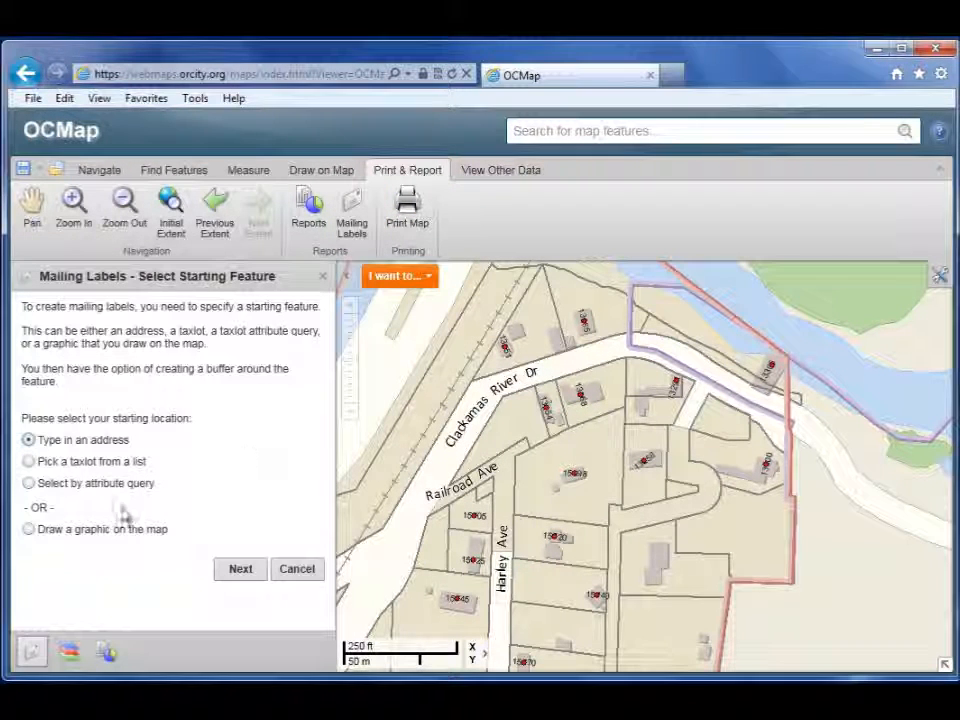
pyautogui.click(29, 484)
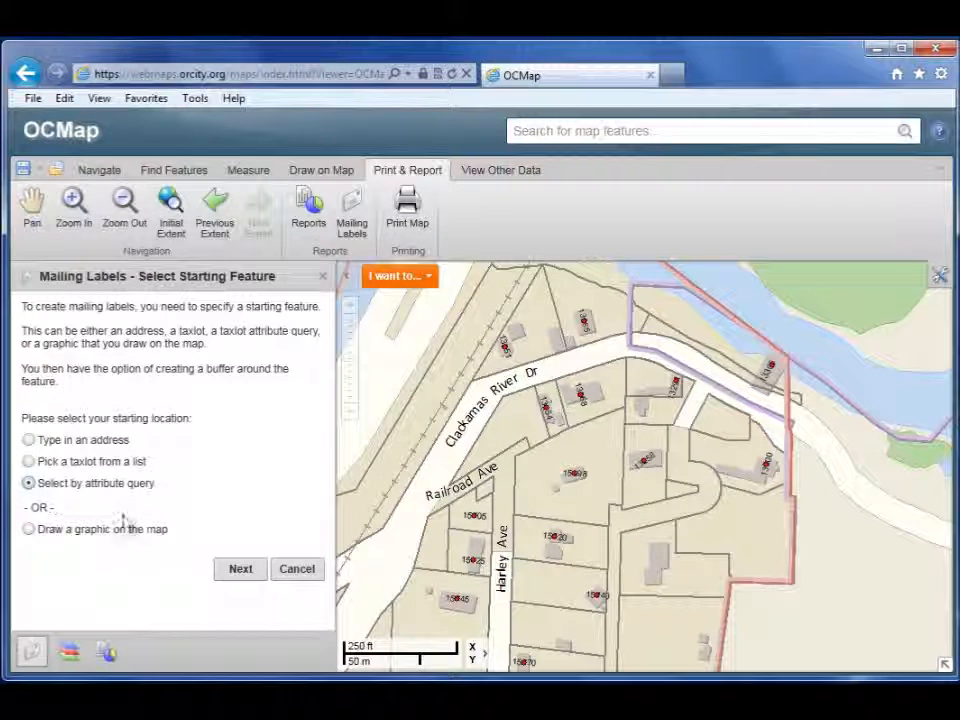
pyautogui.click(244, 570)
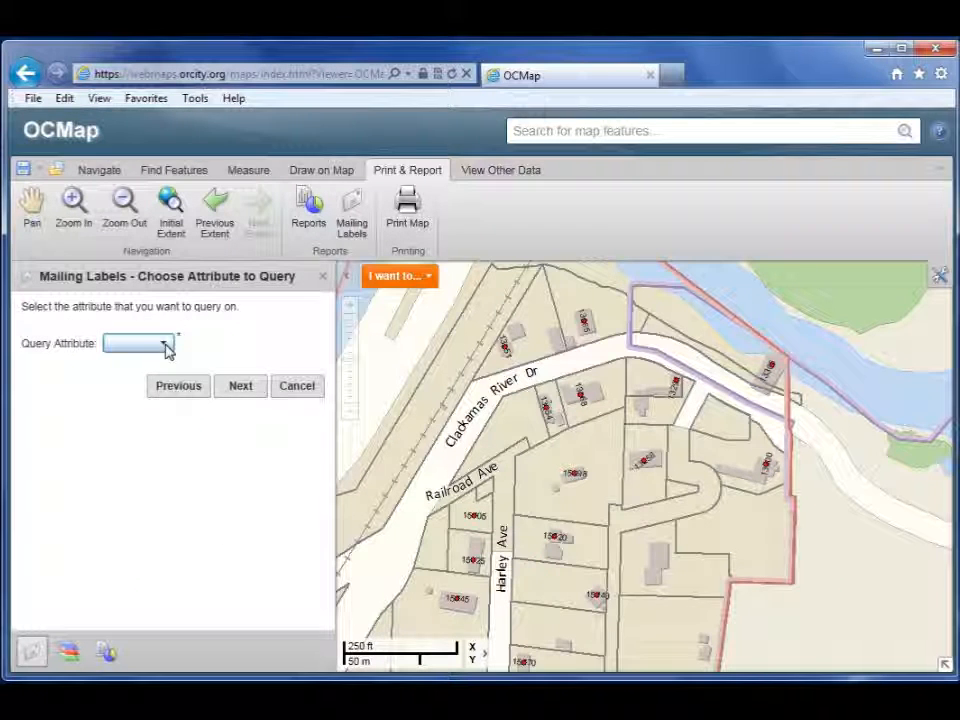
pyautogui.click(165, 345)
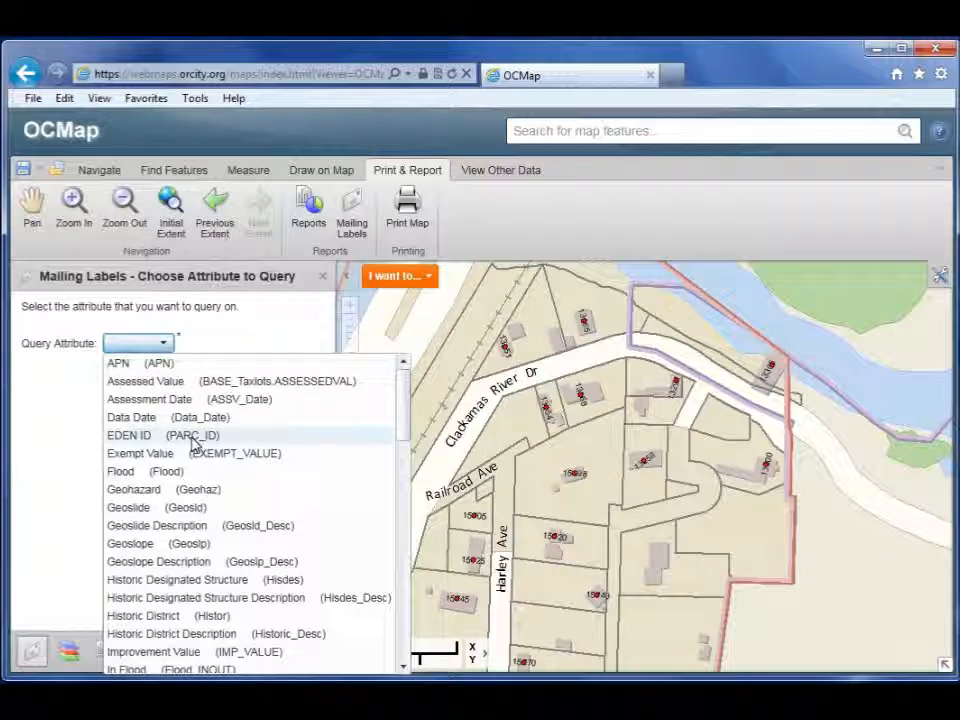
pyautogui.scroll(-2, 264, 508)
pyautogui.scroll(-2, 265, 510)
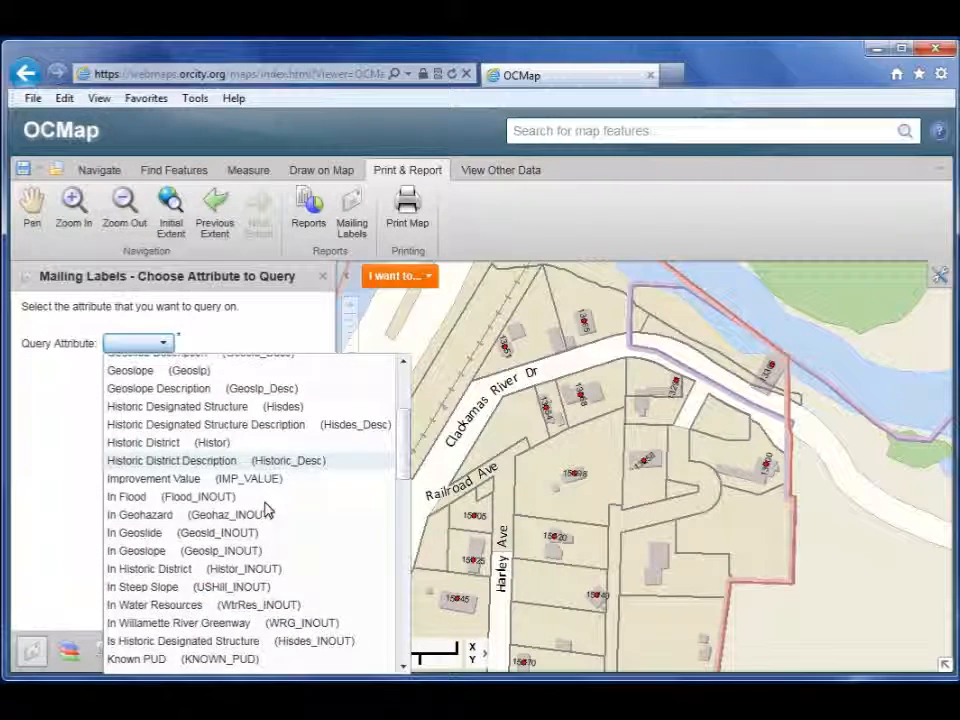
pyautogui.scroll(-1, 266, 512)
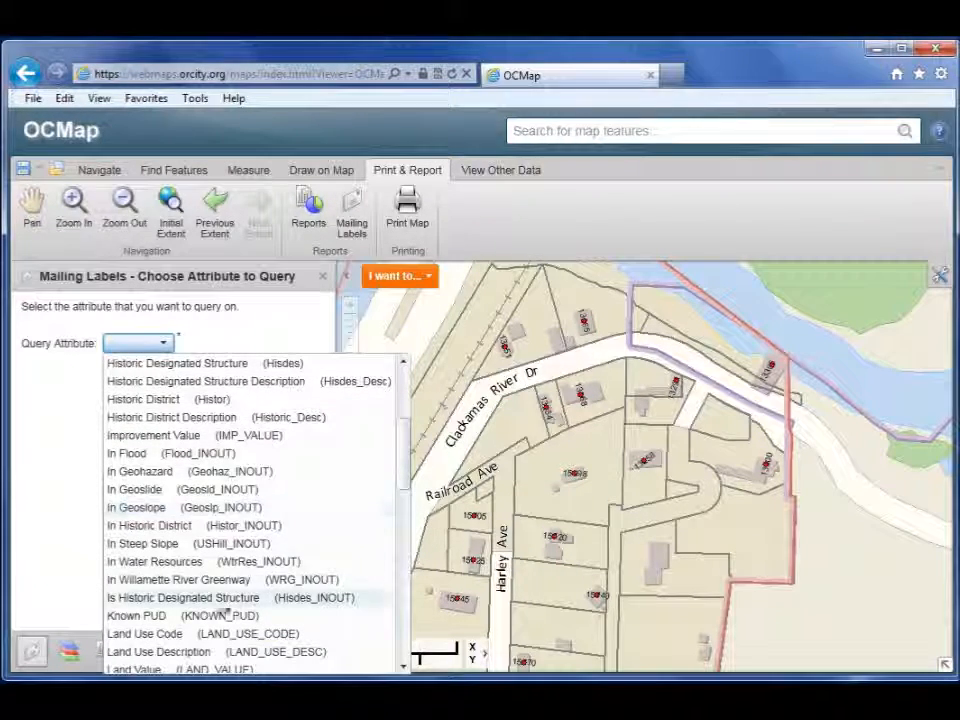
pyautogui.click(200, 598)
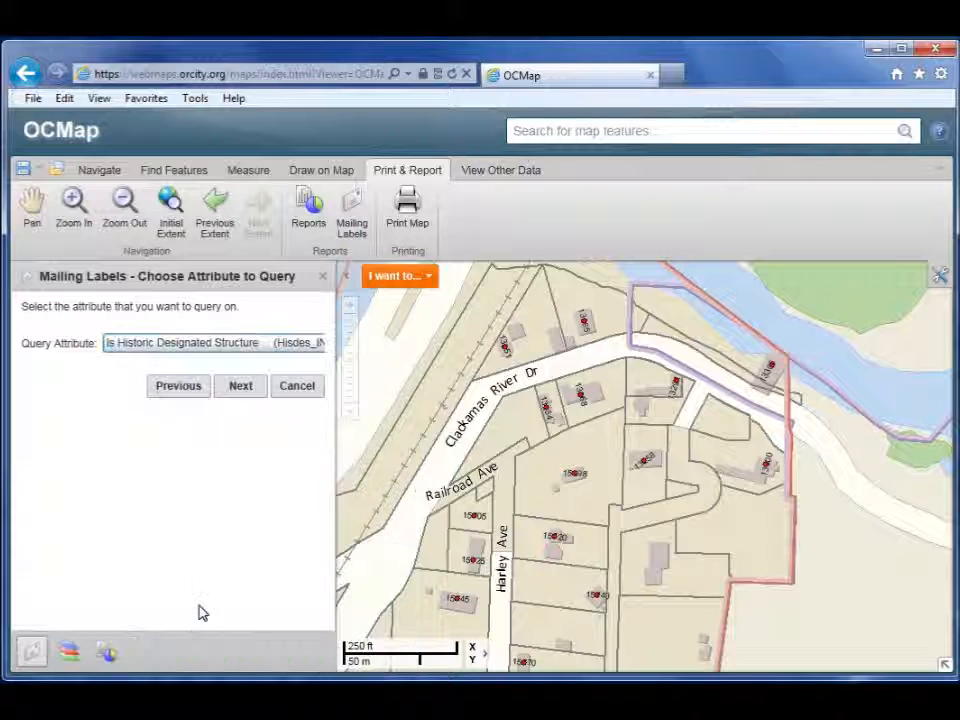
pyautogui.click(240, 390)
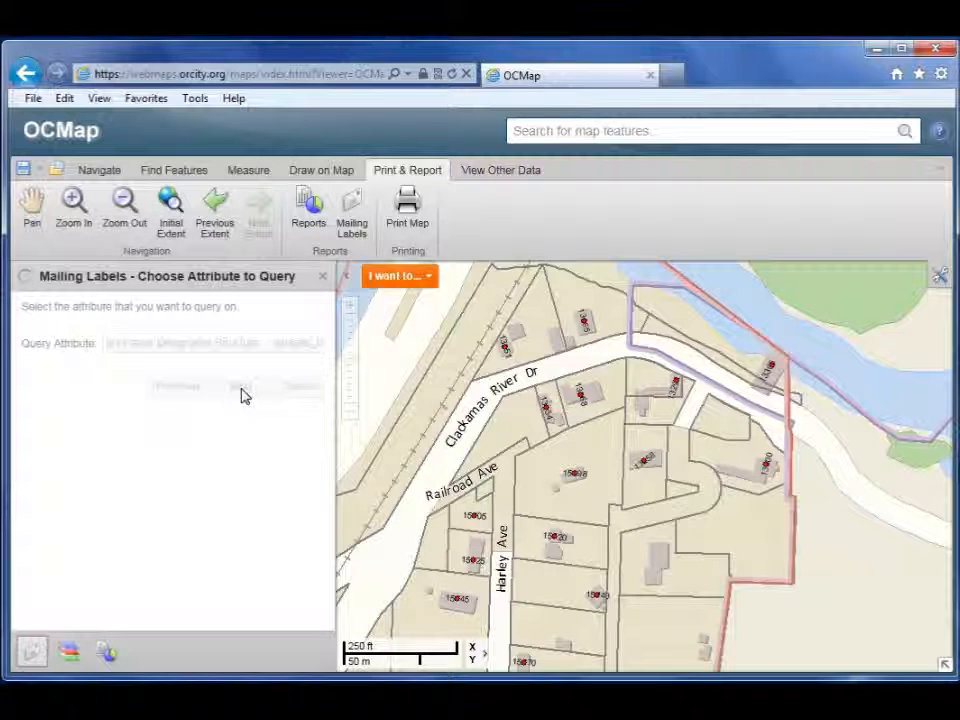
# Step: Query for the value Y to highlight the matching historic taxlots, with no buffer
pyautogui.click(162, 345)
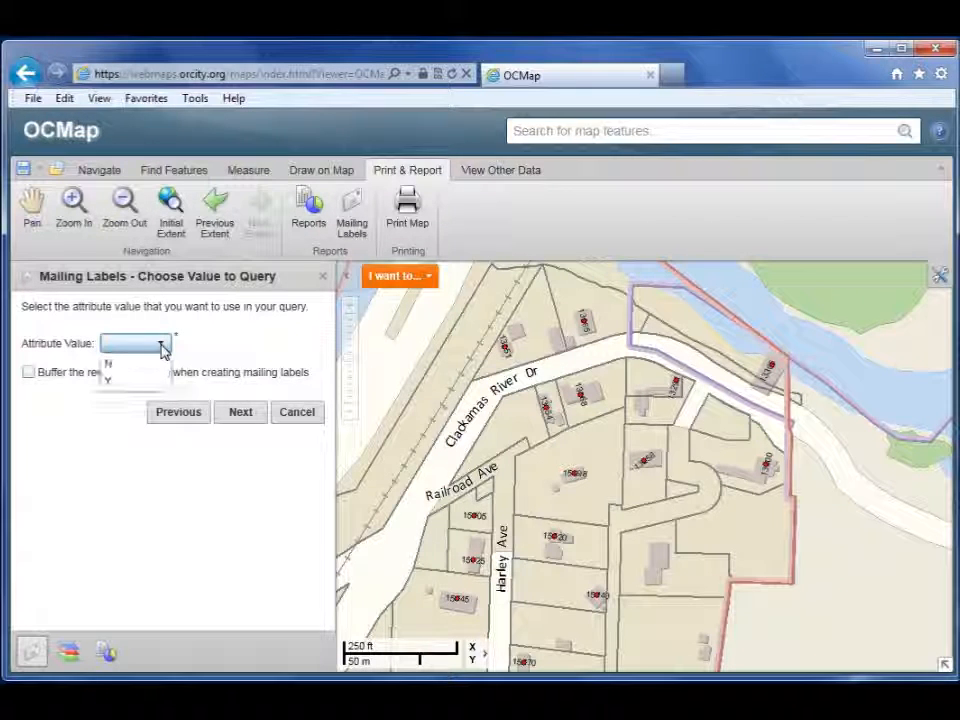
pyautogui.click(110, 384)
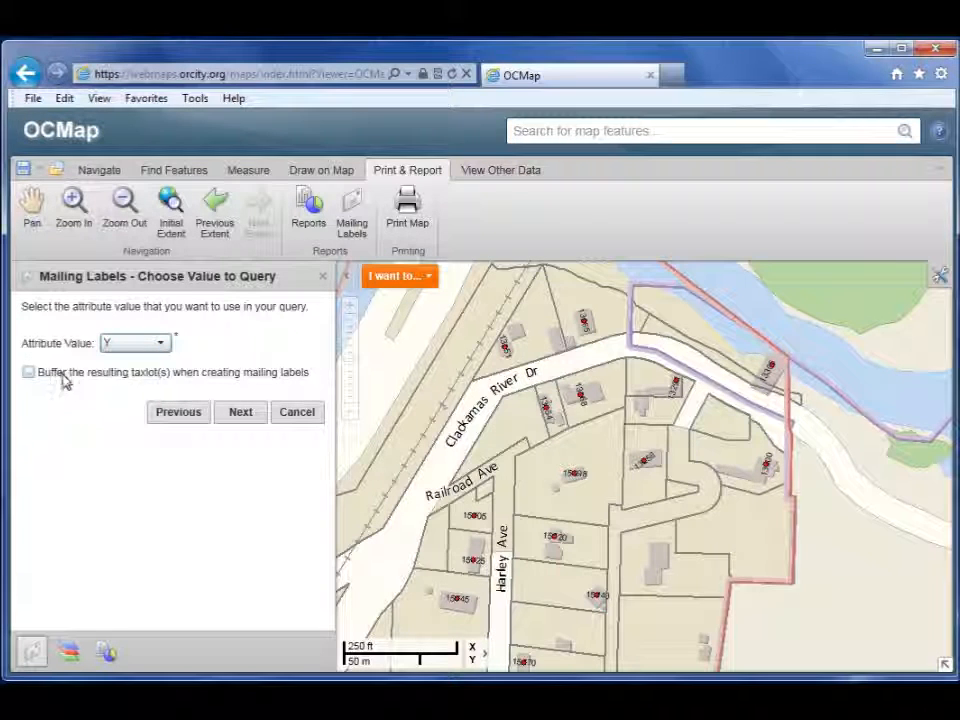
pyautogui.click(243, 414)
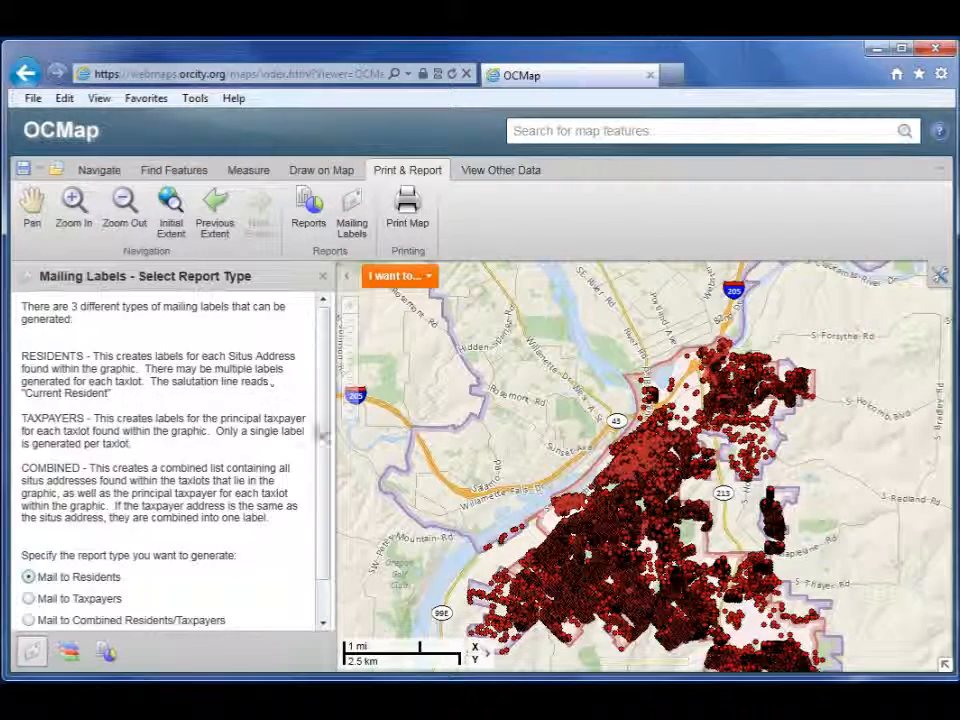
# Step: Keep 'Mail to Residents' and 'Include ALL addresses within affected taxlots' for the historic-structure taxlots
pyautogui.scroll(-2, 327, 440)
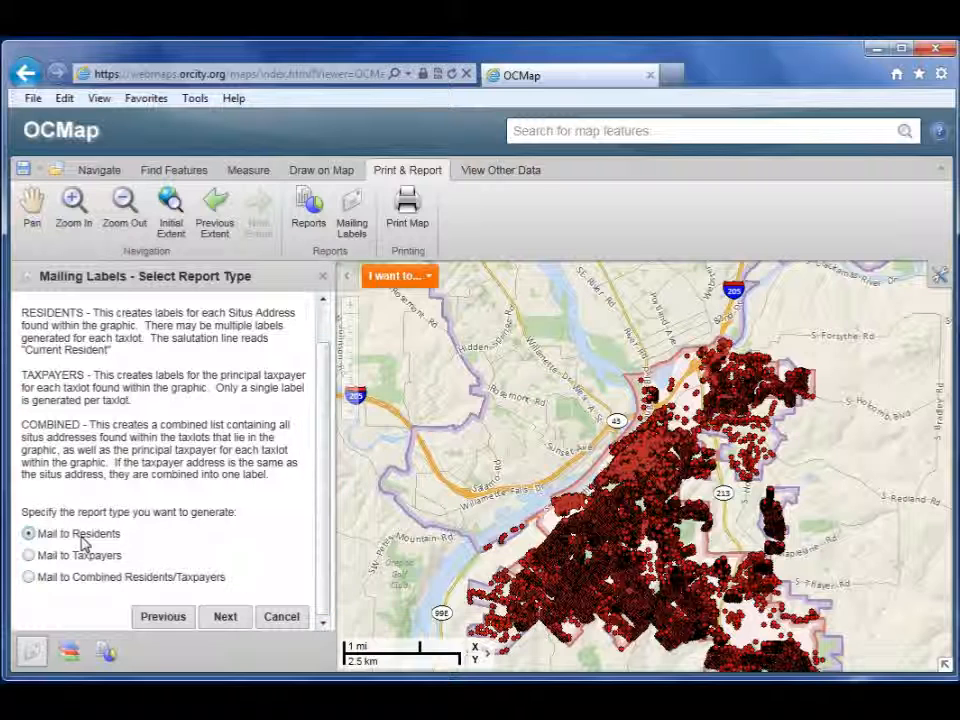
pyautogui.click(224, 617)
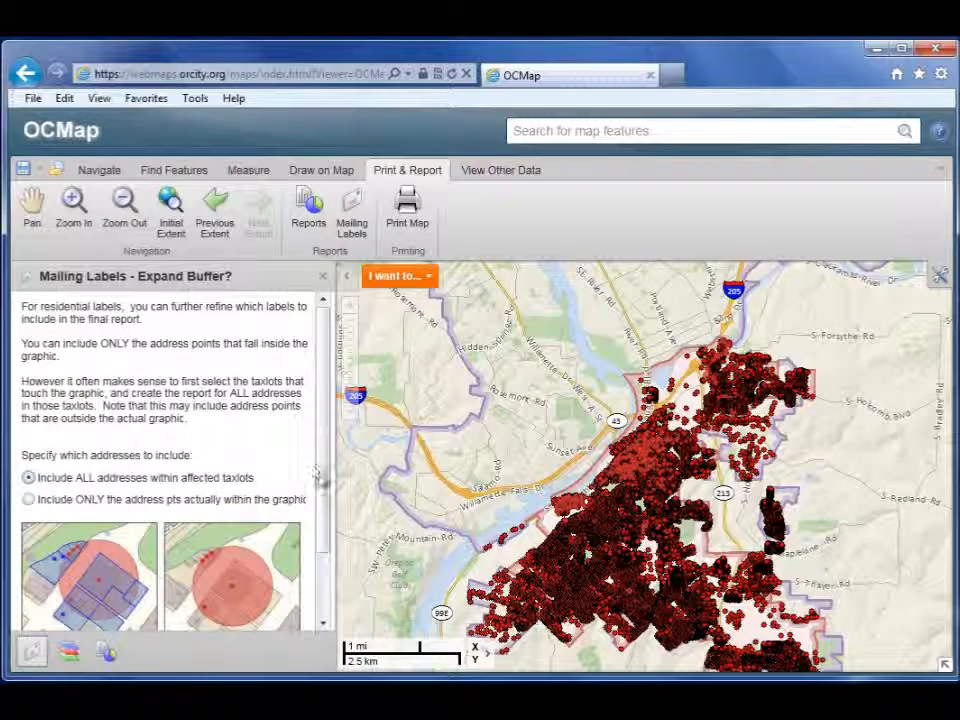
pyautogui.scroll(-3, 325, 550)
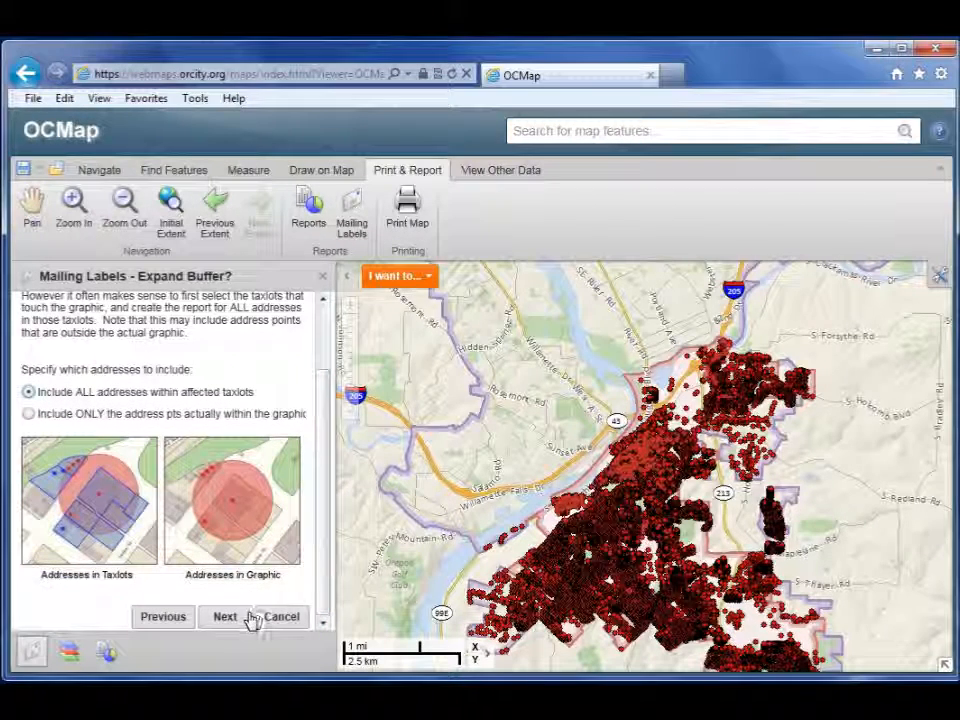
pyautogui.click(229, 619)
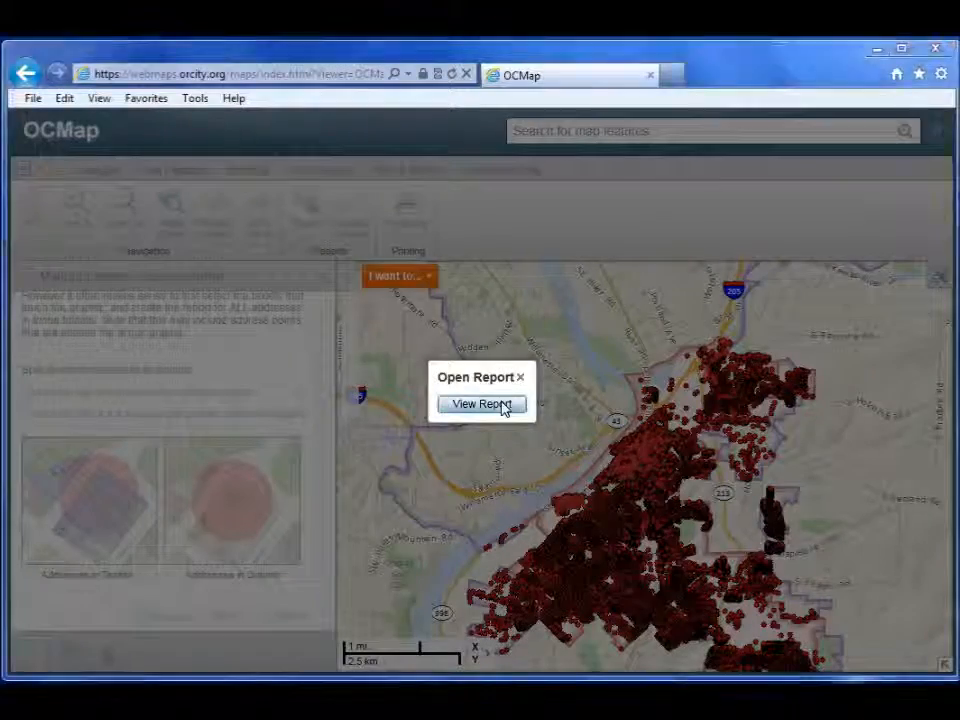
pyautogui.click(481, 404)
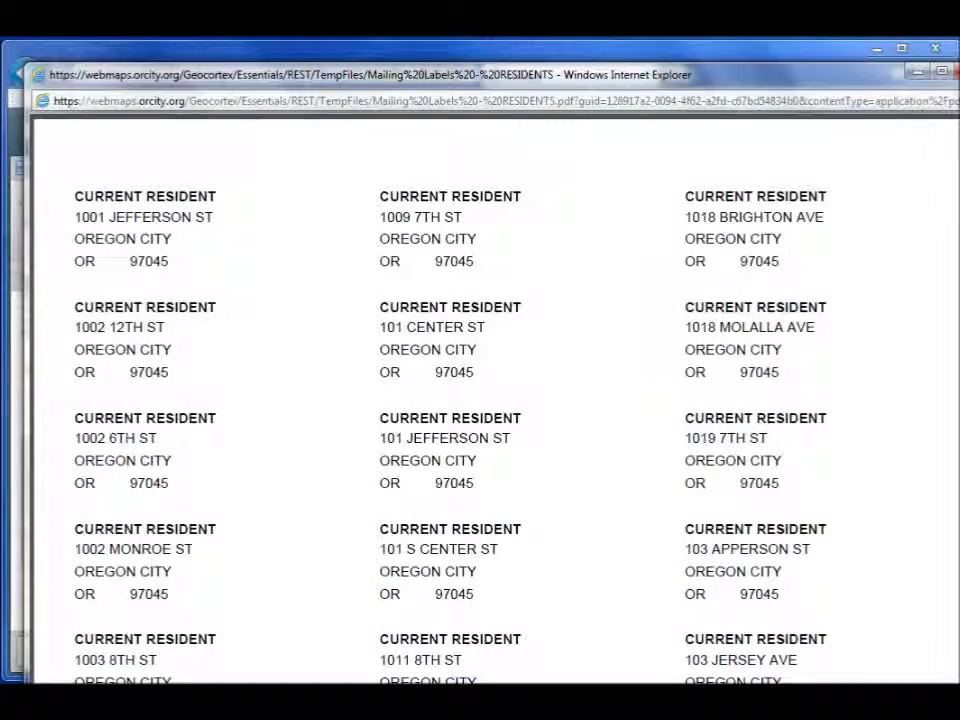
pyautogui.scroll(-15, 490, 400)
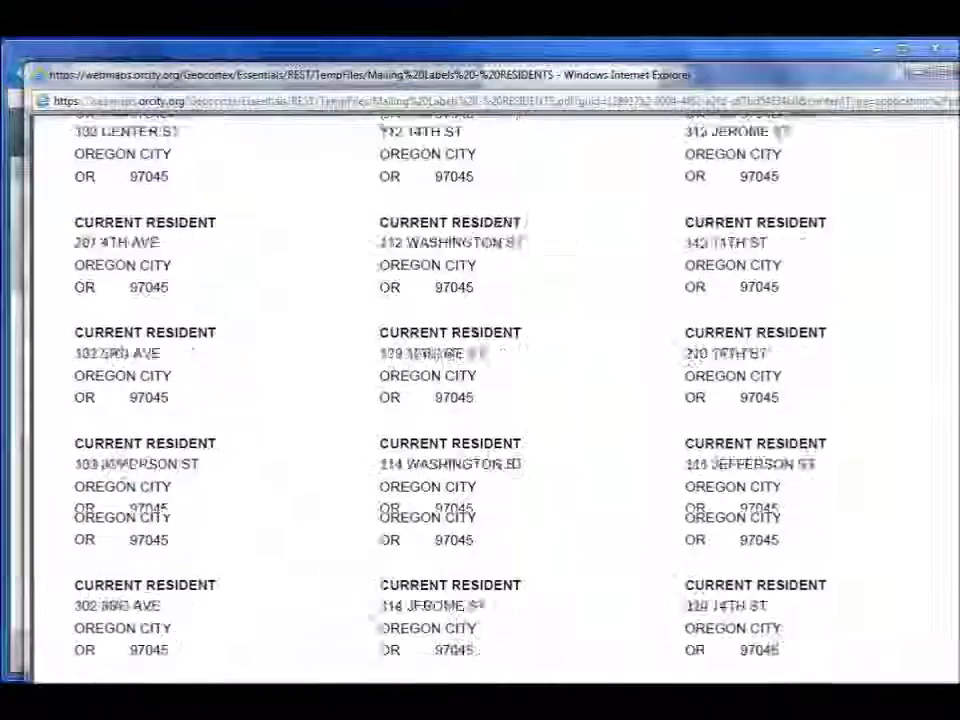
pyautogui.scroll(-1, 490, 400)
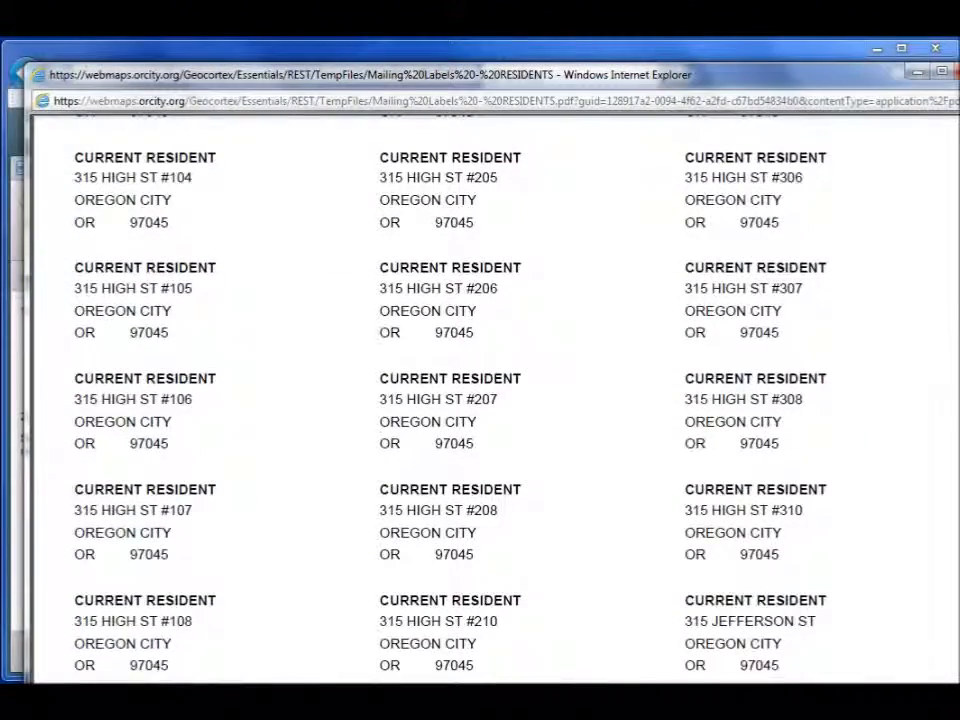